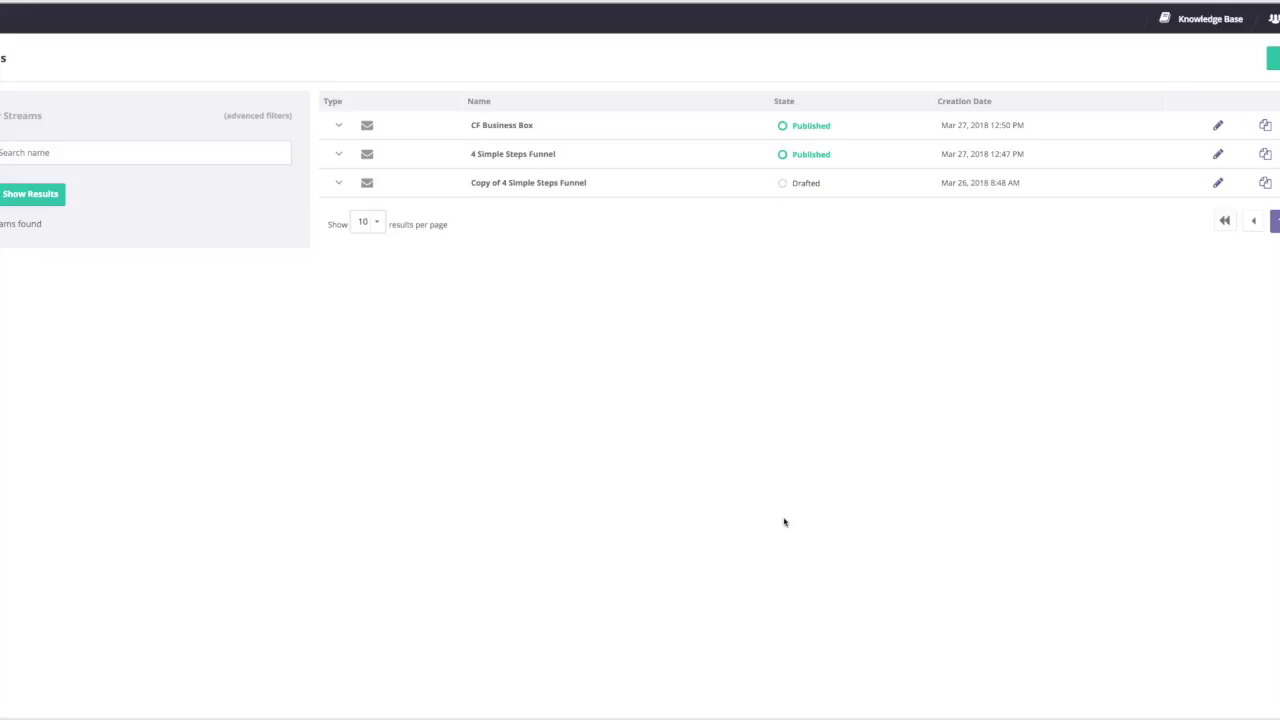
# Step: Log in to Market Hero and open the leads list
pyautogui.click(843, 340)
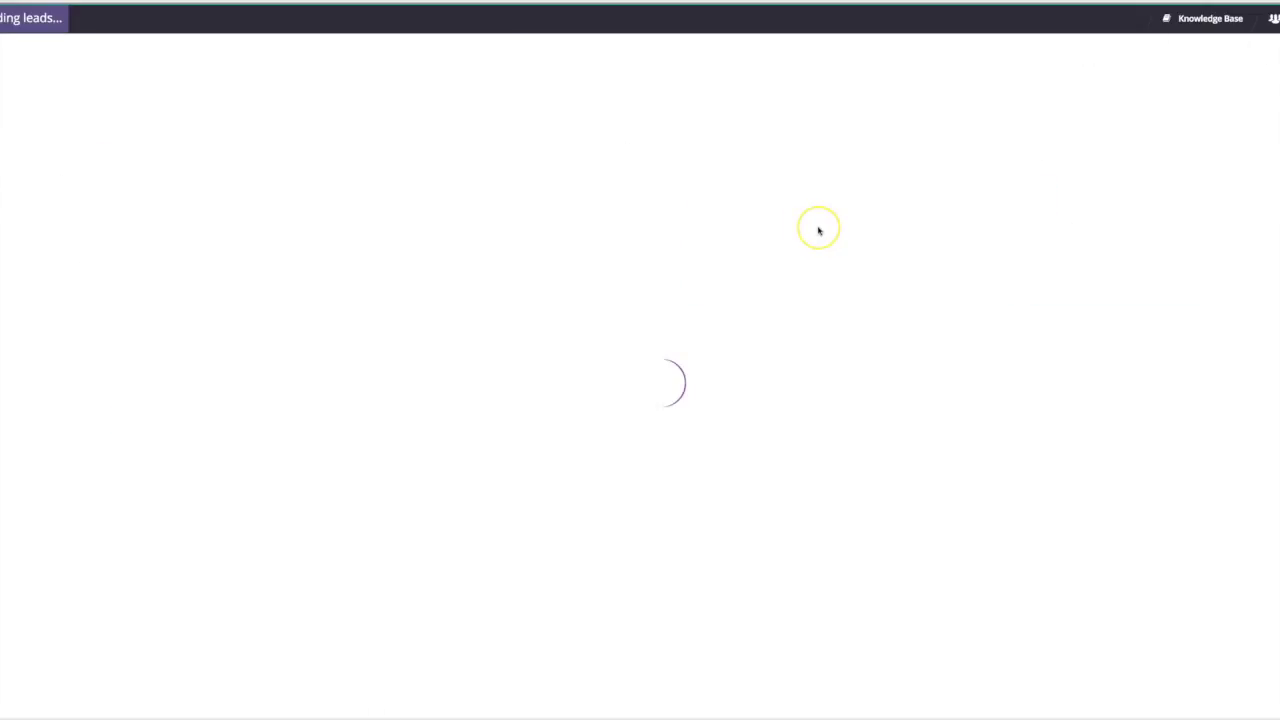
pyautogui.click(834, 71)
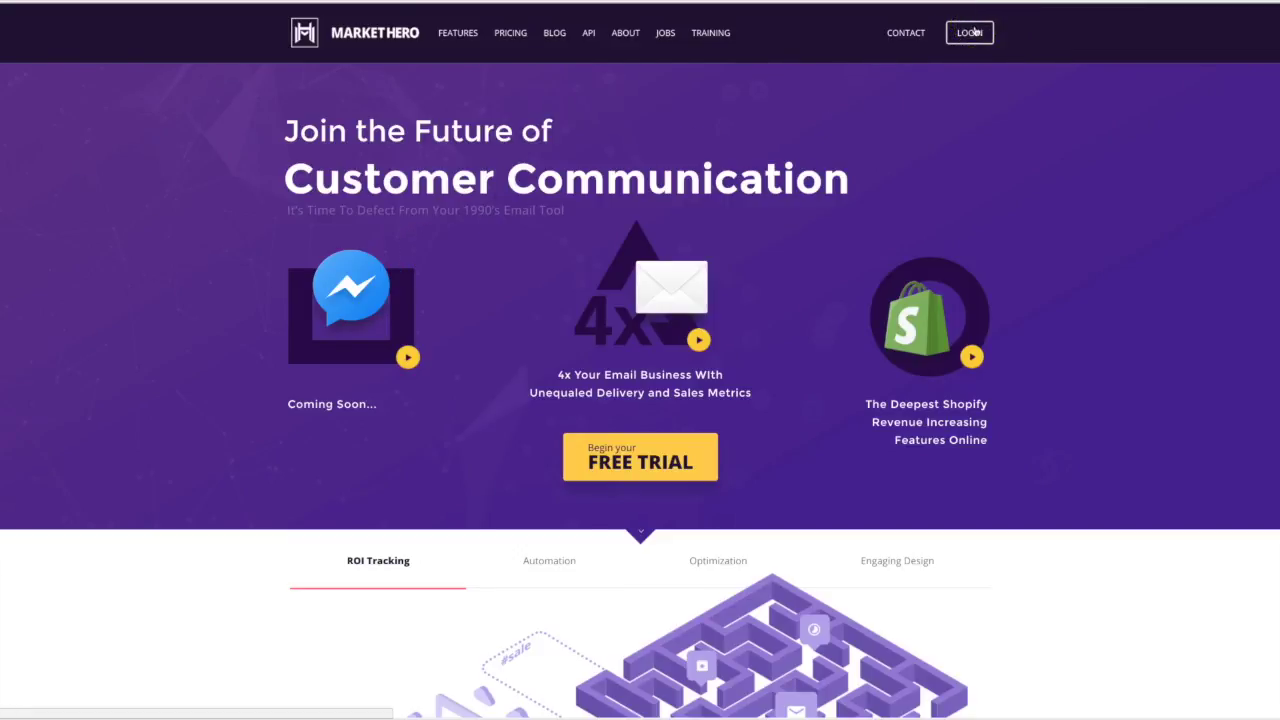
pyautogui.click(974, 32)
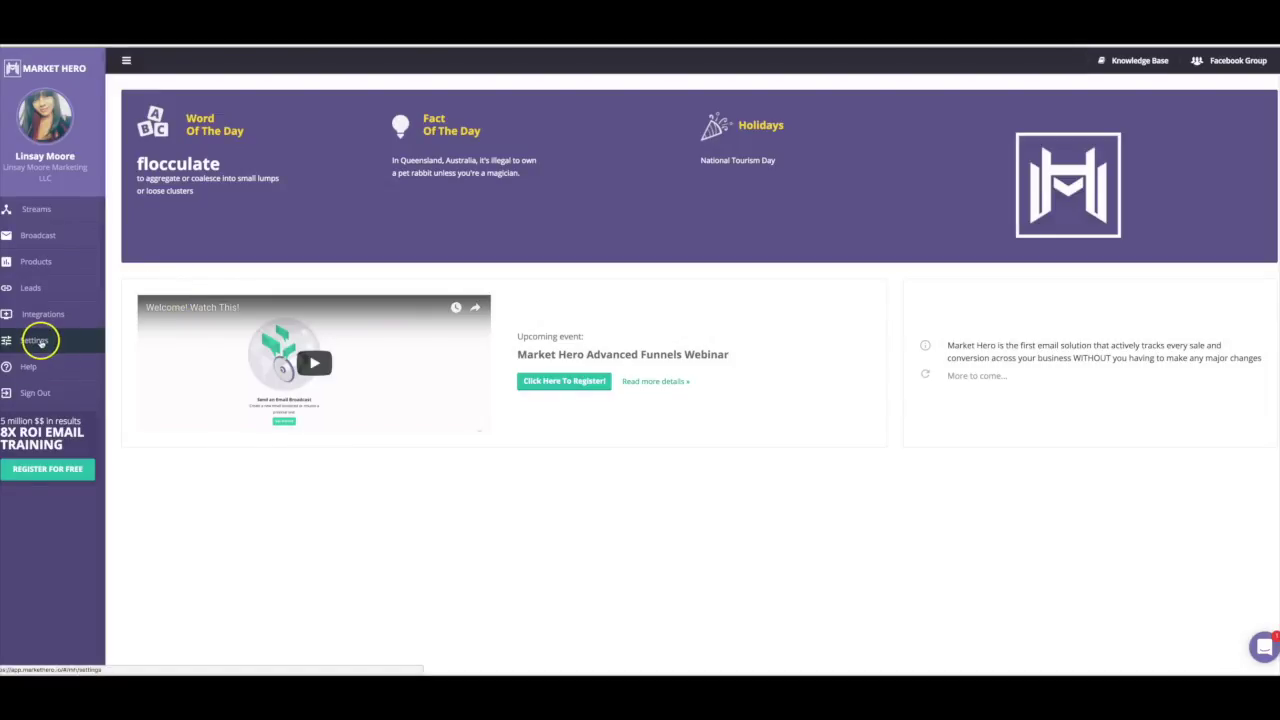
pyautogui.click(31, 288)
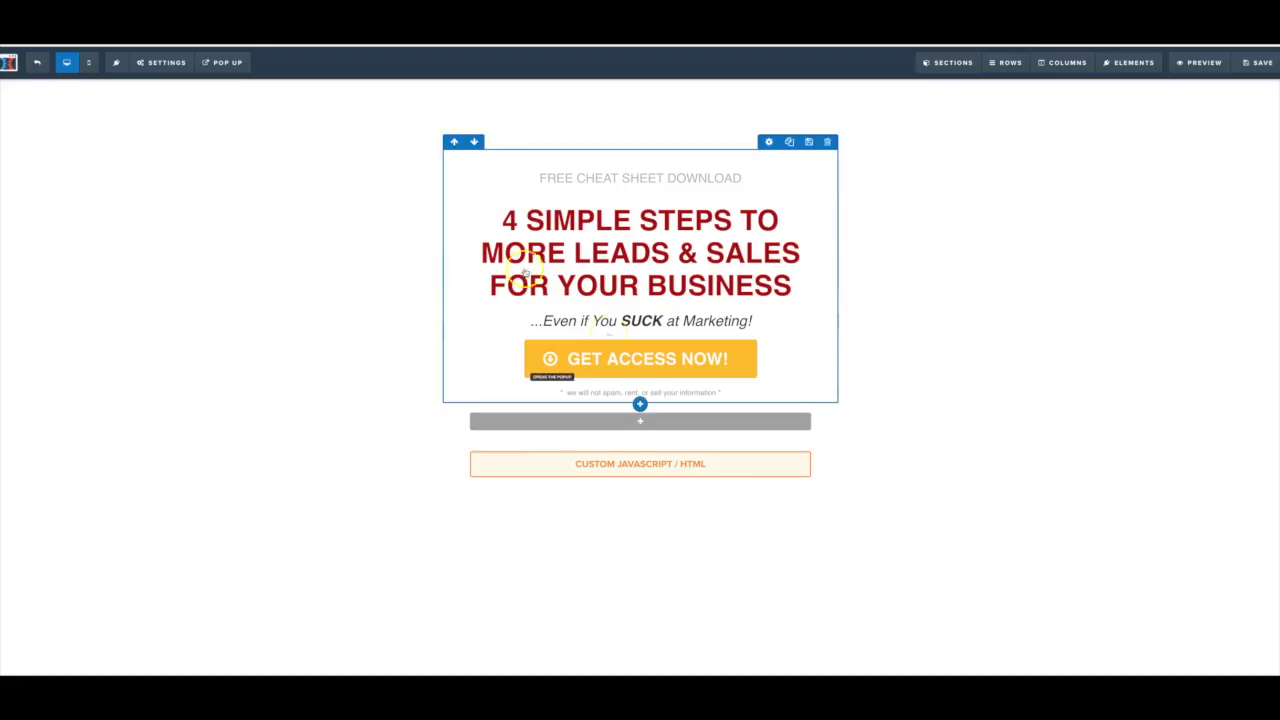
# Step: Look over the 4 Simple Steps opt-in page headline in ClickFunnels and open the lead tags list in Market Hero
pyautogui.click(510, 224)
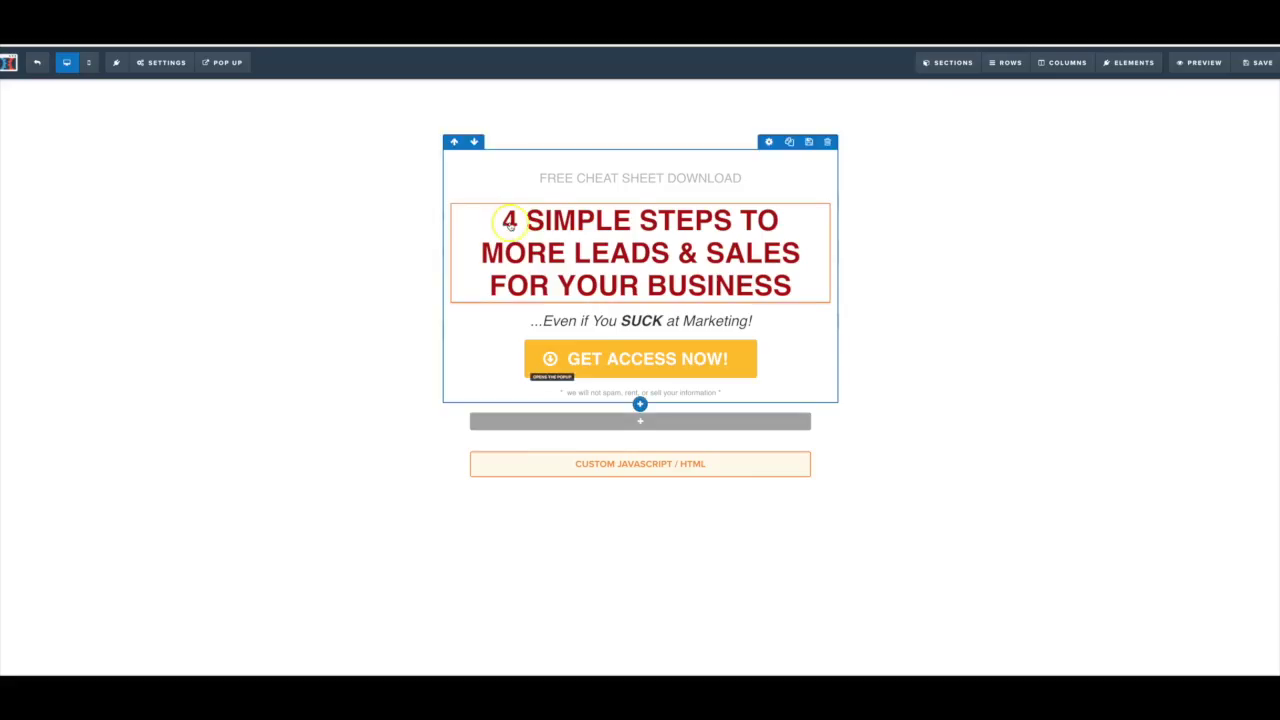
pyautogui.click(555, 226)
pyautogui.click(676, 228)
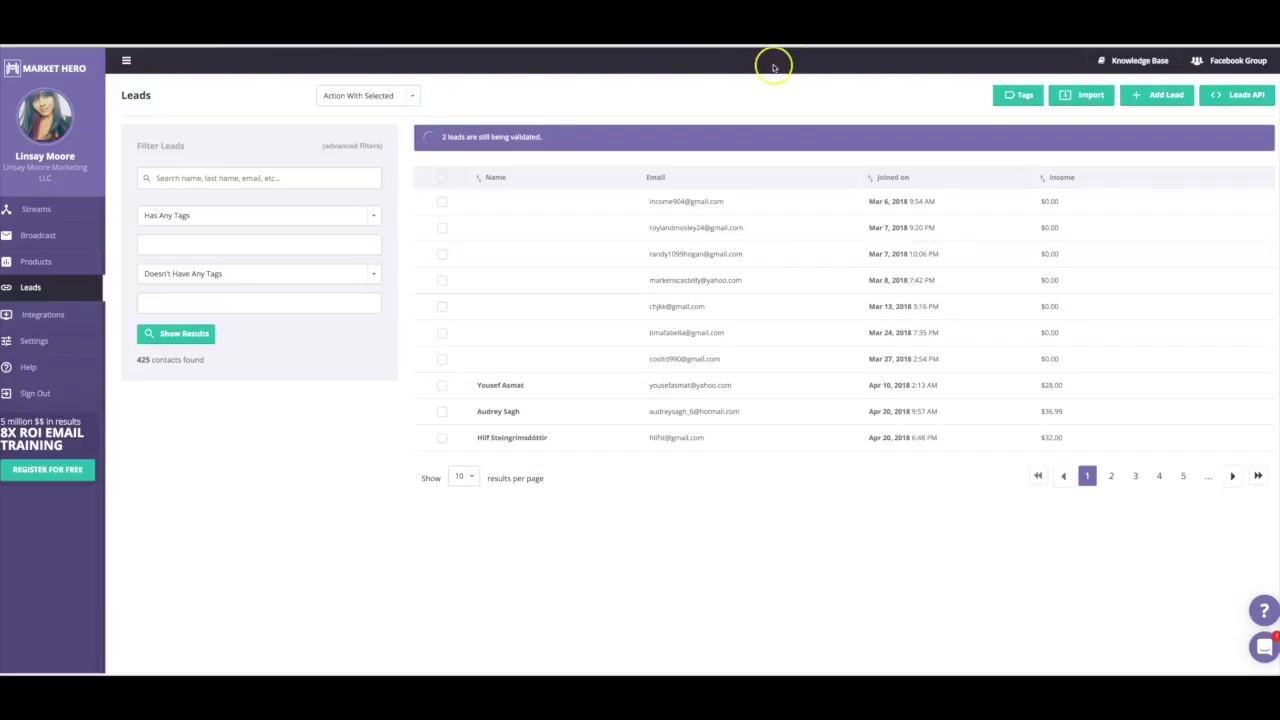
pyautogui.click(1015, 95)
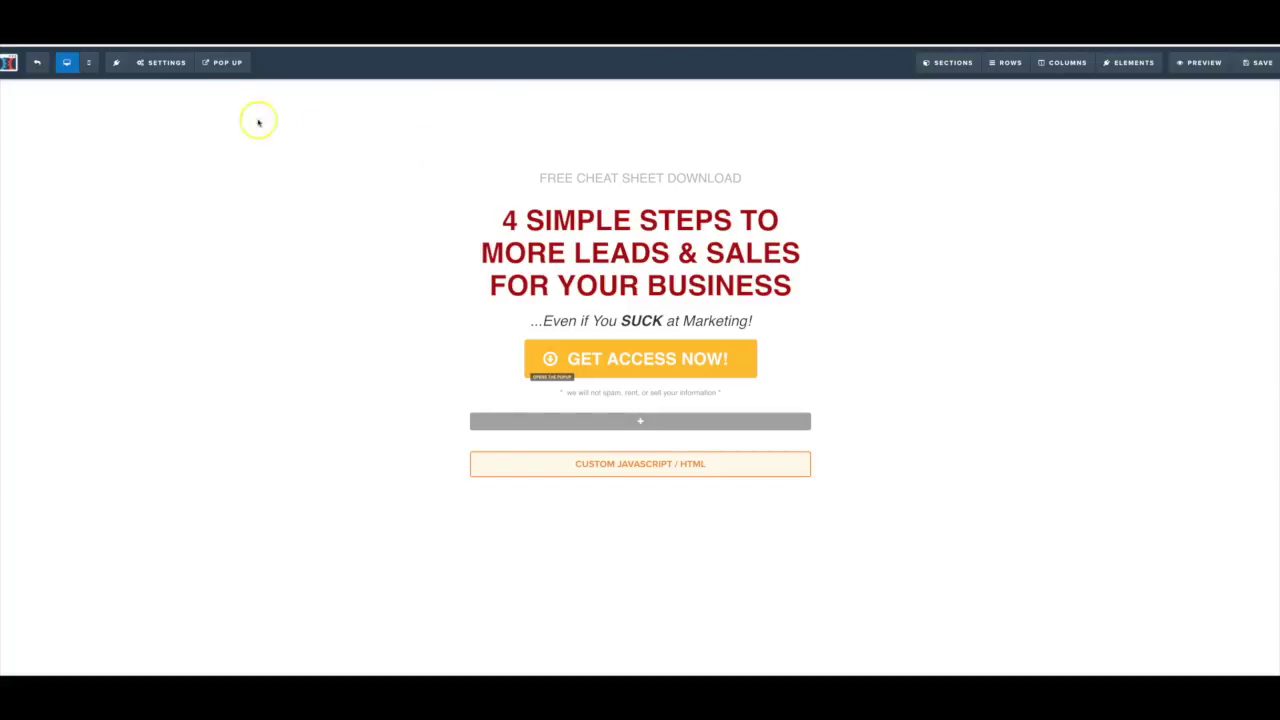
# Step: In ClickFunnels, examine the opt-in page's email integration settings, including its integration, action and list to add
pyautogui.click(166, 62)
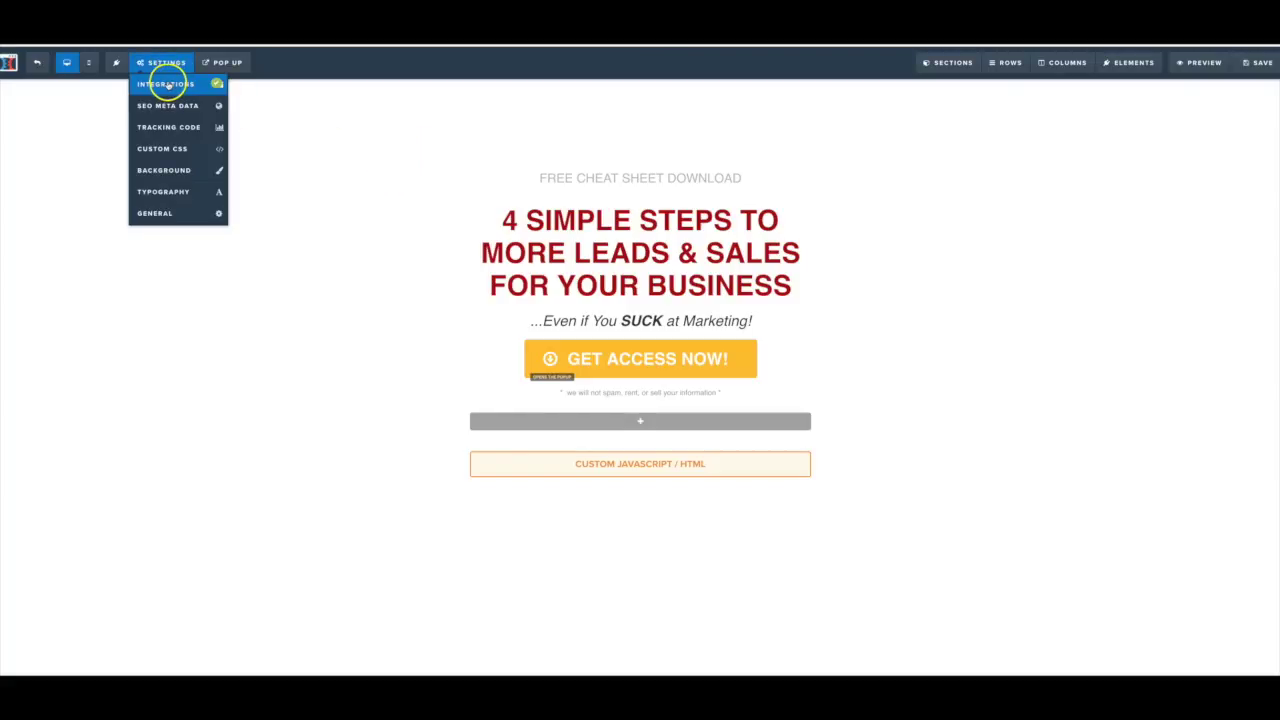
pyautogui.click(166, 84)
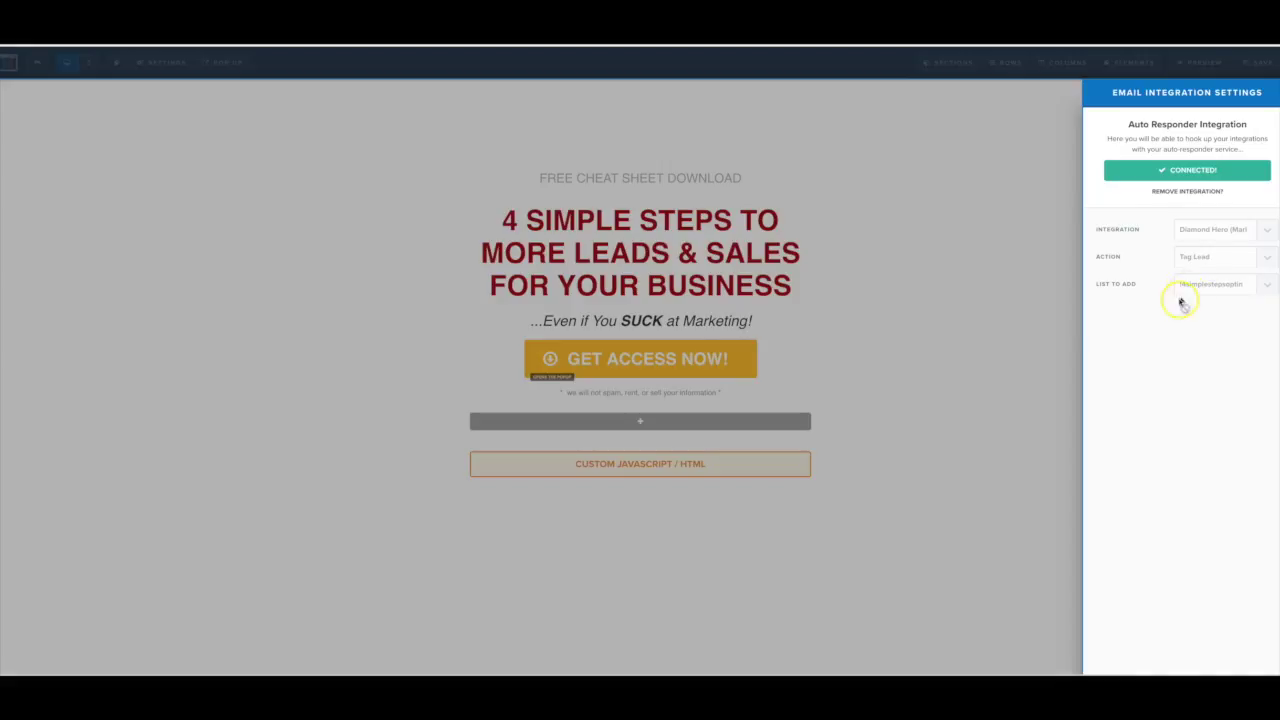
pyautogui.click(1213, 289)
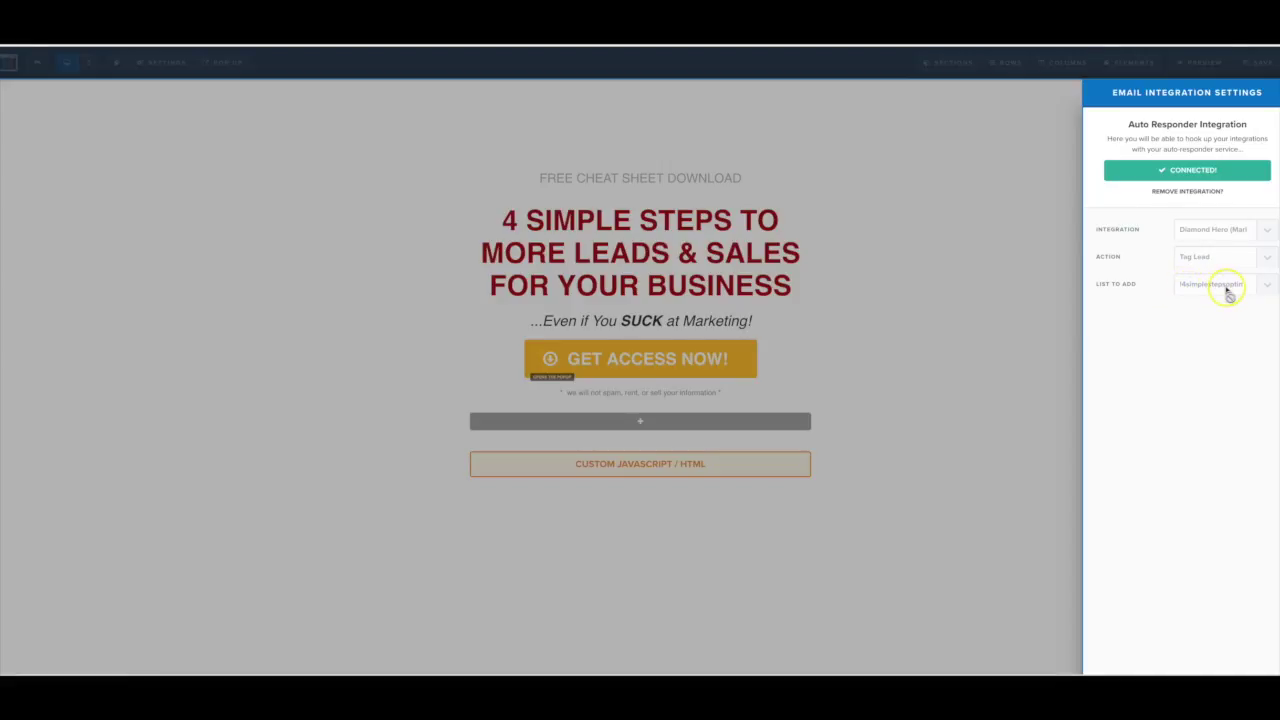
pyautogui.click(837, 154)
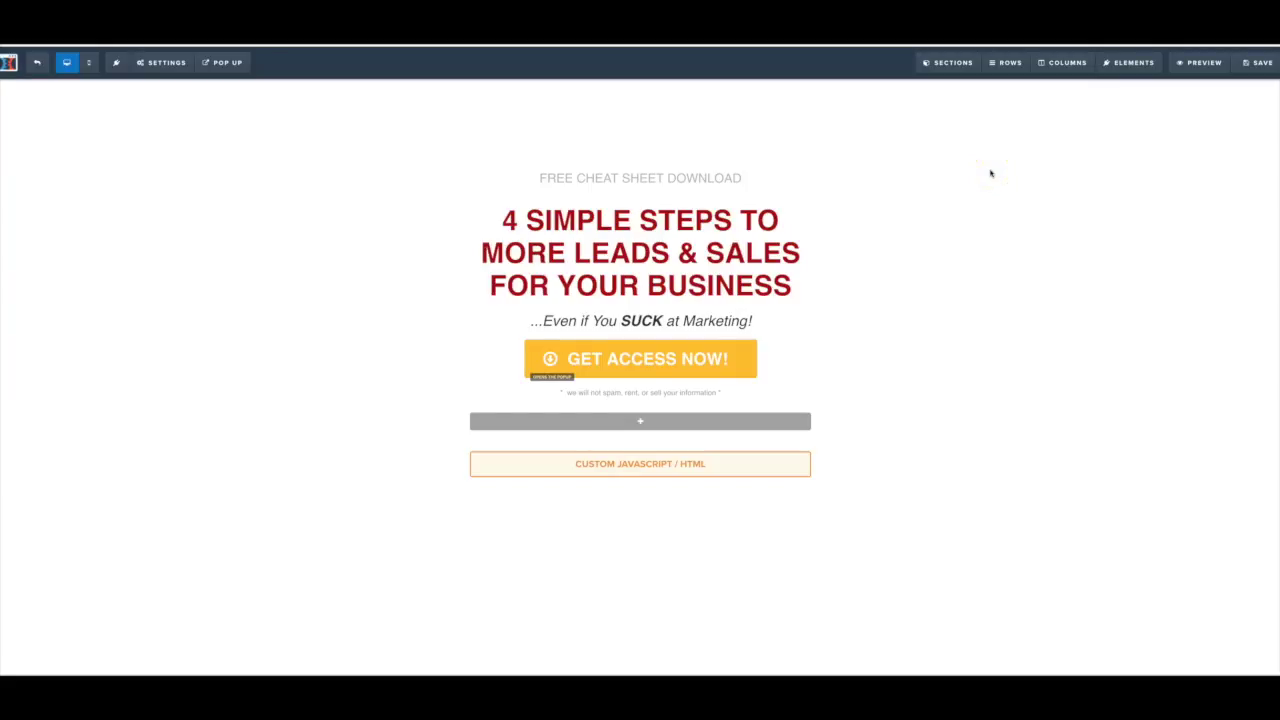
pyautogui.moveTo(900, 150); pyautogui.dragTo(726, 86)
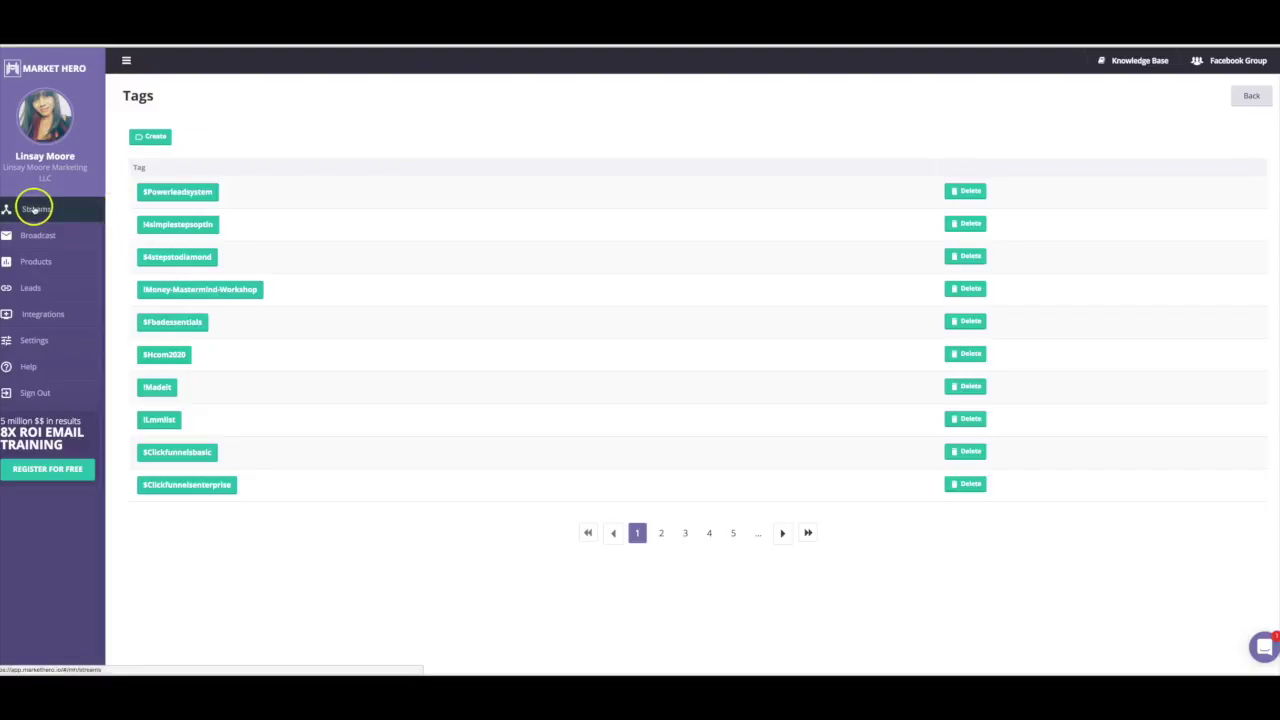
# Step: In Market Hero, open the drafted stream Copy of 4 Simple Steps Funnel for editing and look across its flow
pyautogui.click(34, 209)
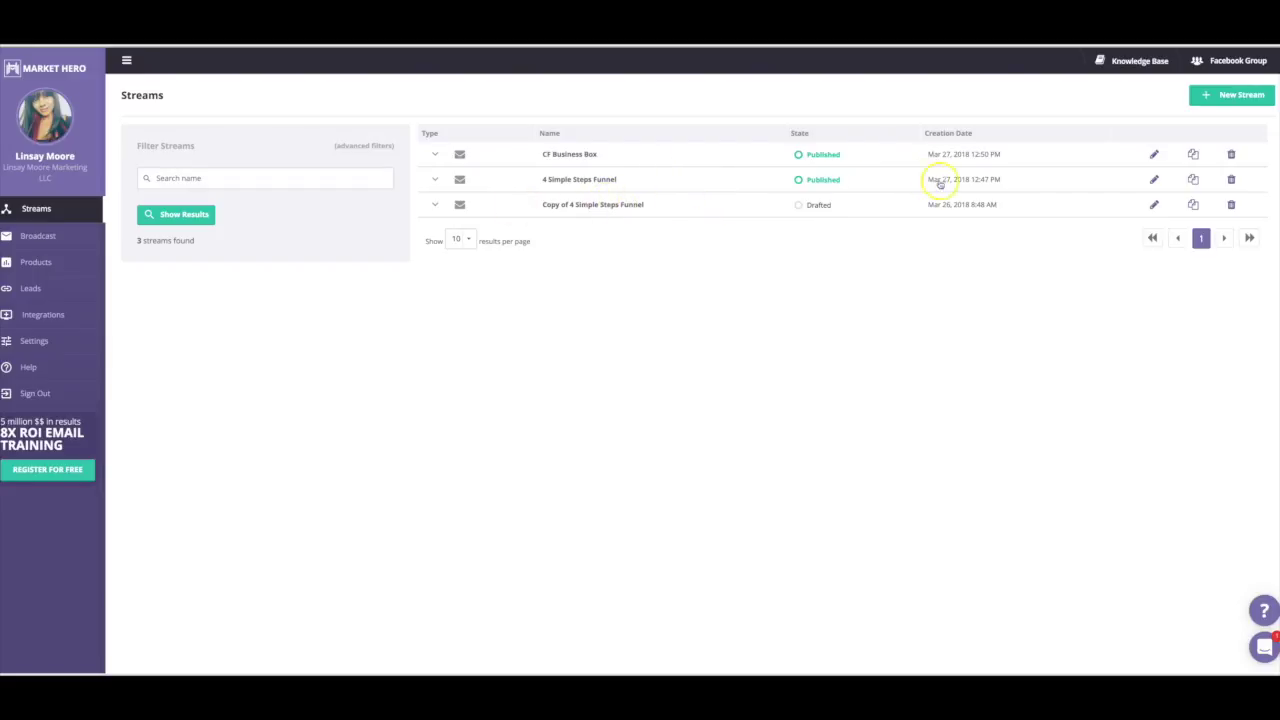
pyautogui.click(1155, 205)
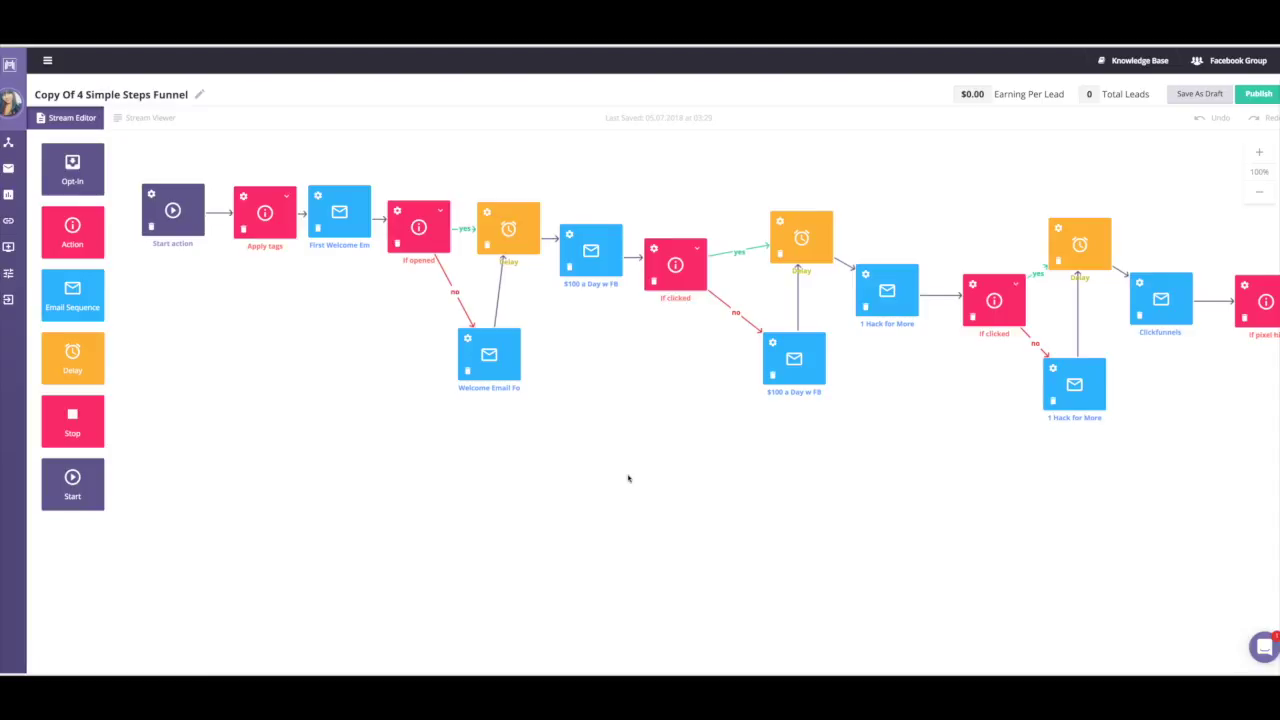
pyautogui.hscroll(3, 754, 469)
pyautogui.hscroll(-3, 758, 470)
# Step: Check the tags set in the Start action and the Apply tags action, closing both without saving
pyautogui.click(151, 194)
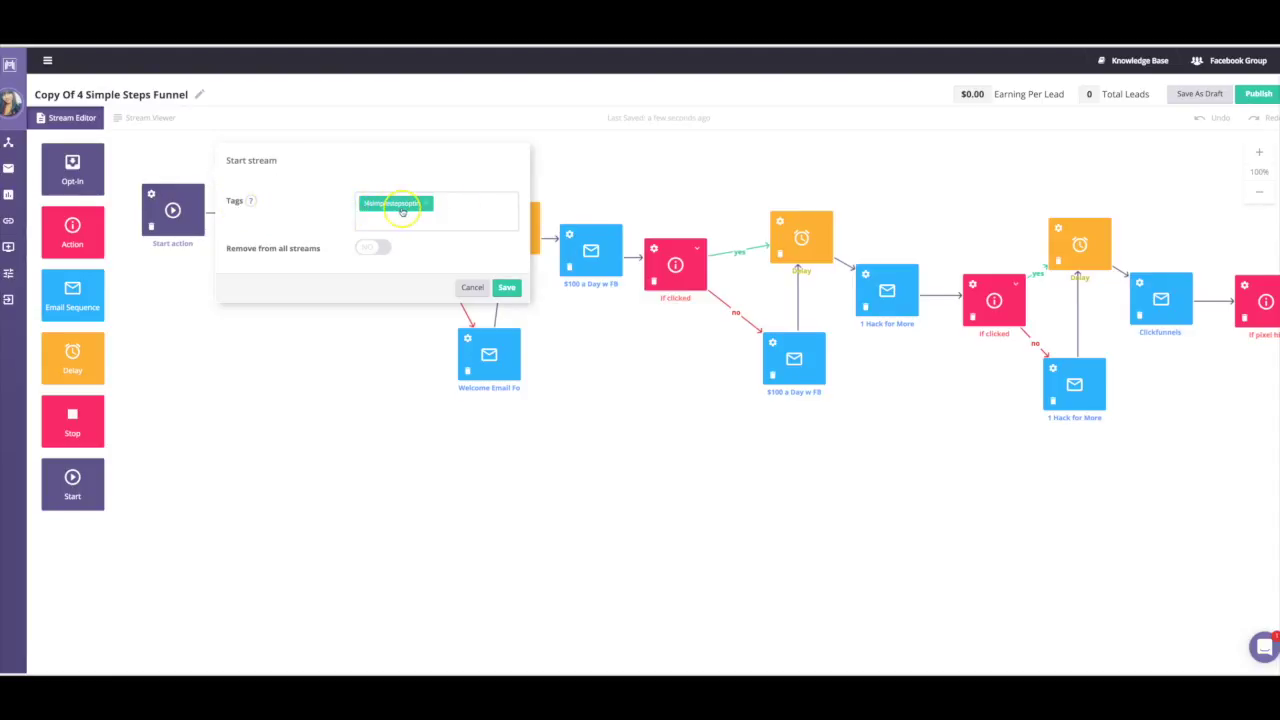
pyautogui.click(469, 286)
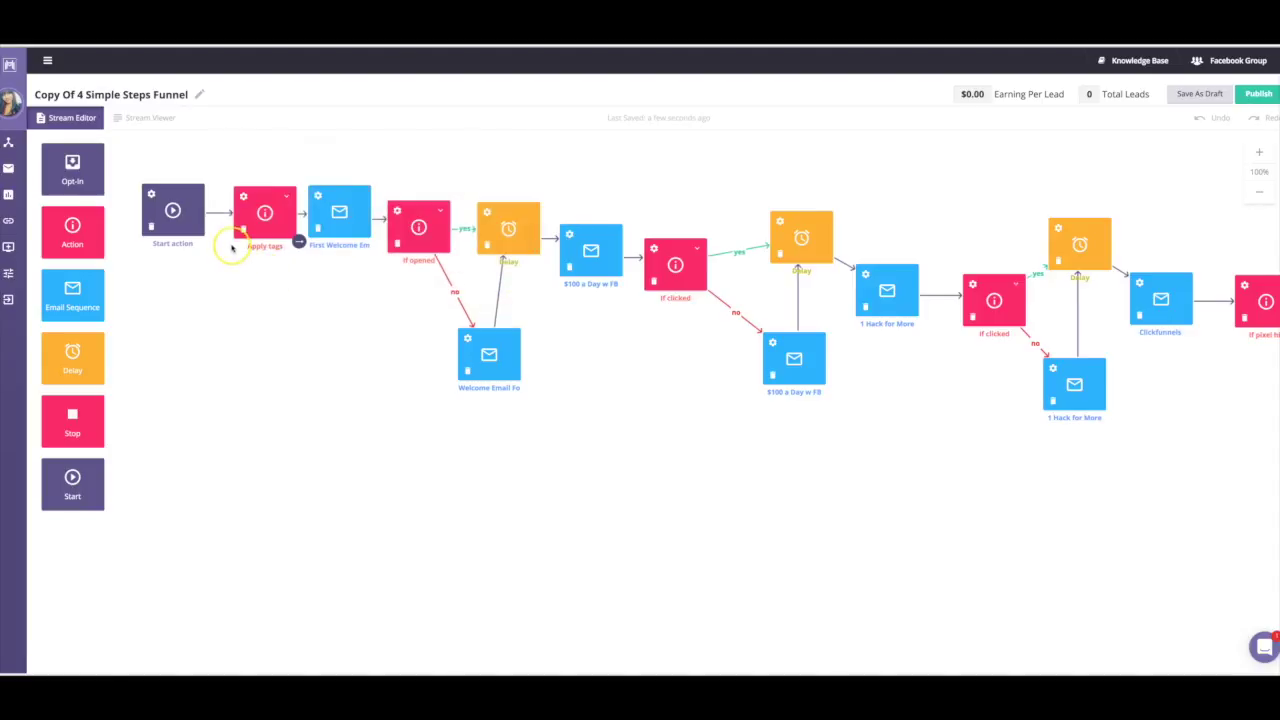
pyautogui.moveTo(180, 228)
pyautogui.click(270, 208)
pyautogui.click(59, 231)
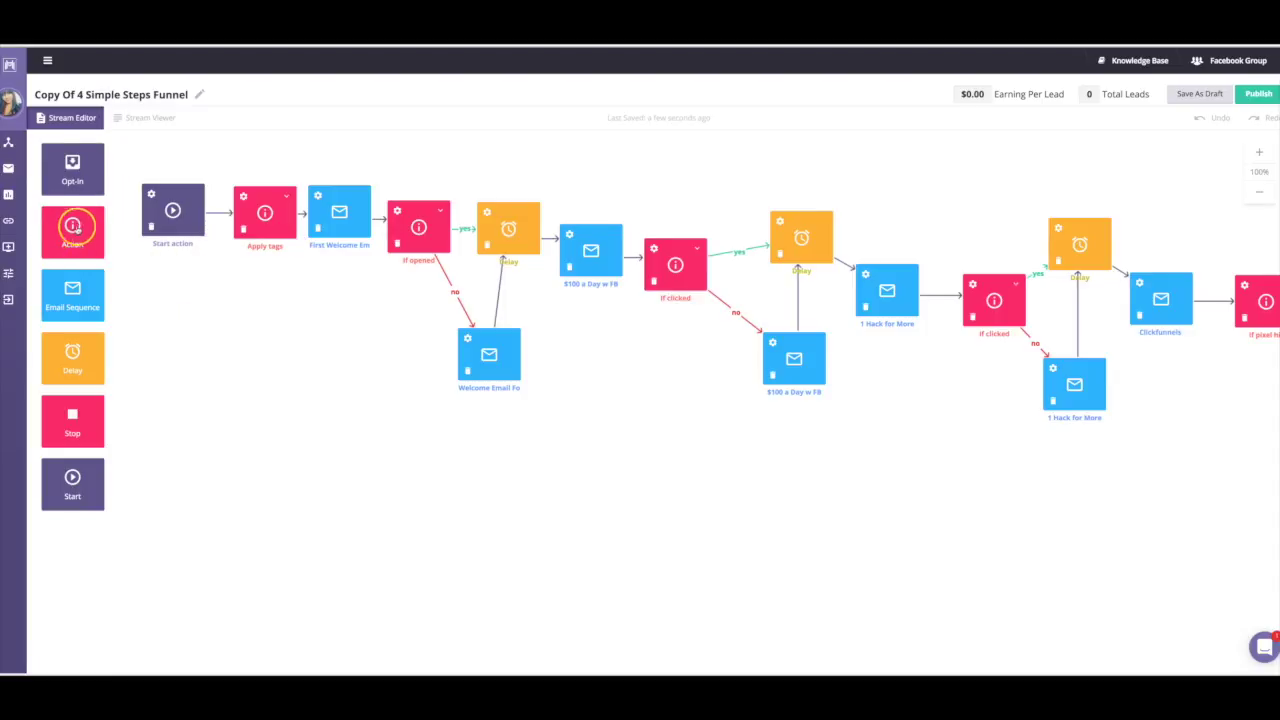
pyautogui.click(281, 228)
pyautogui.click(242, 196)
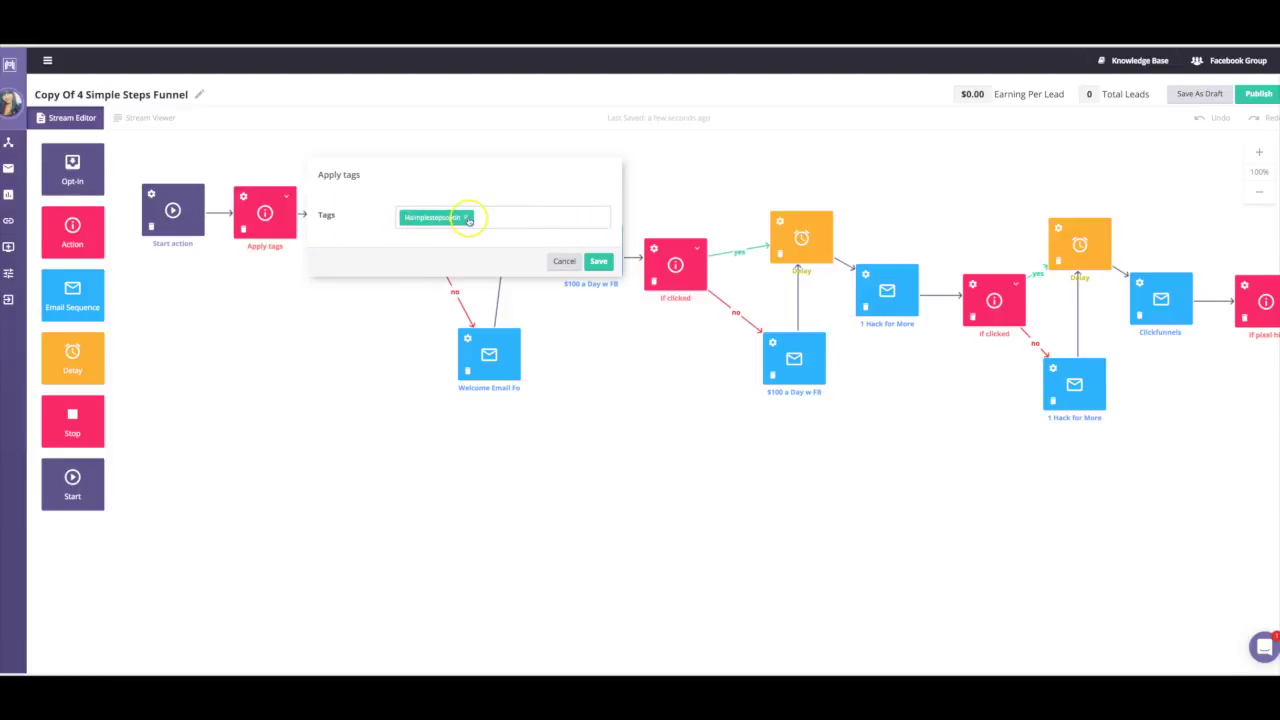
pyautogui.click(564, 261)
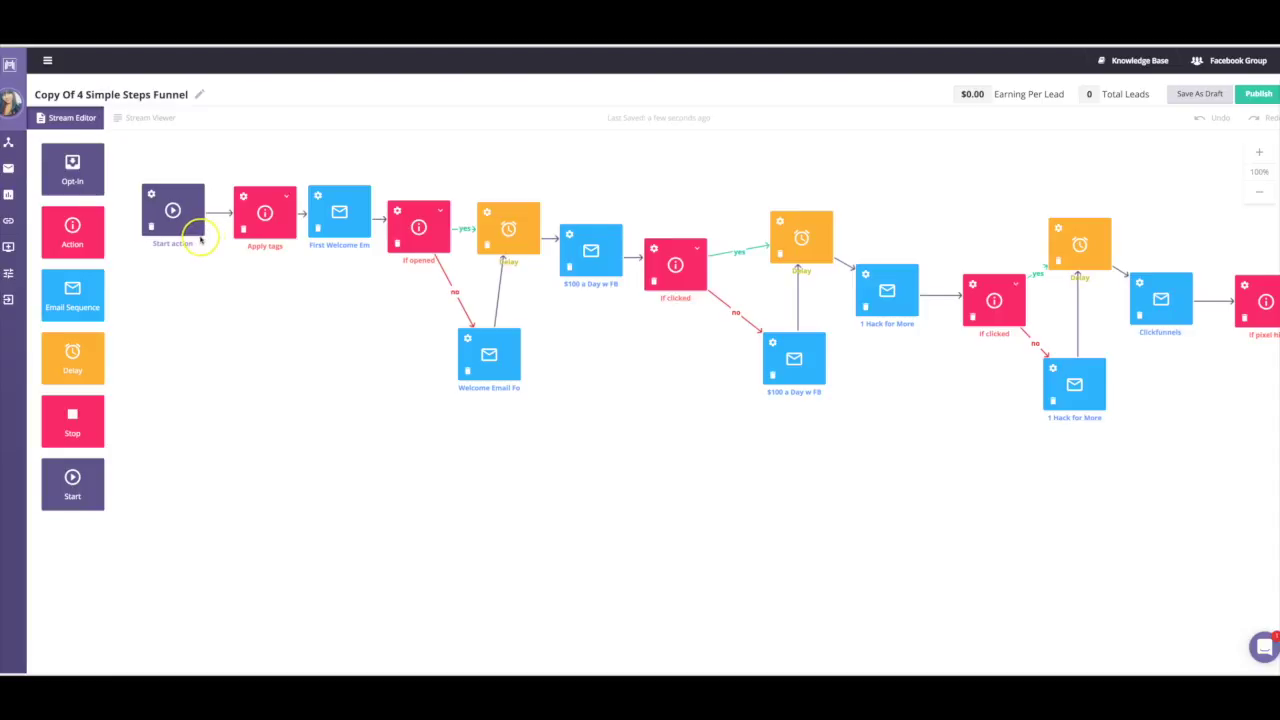
pyautogui.moveTo(205, 240); pyautogui.dragTo(250, 215)
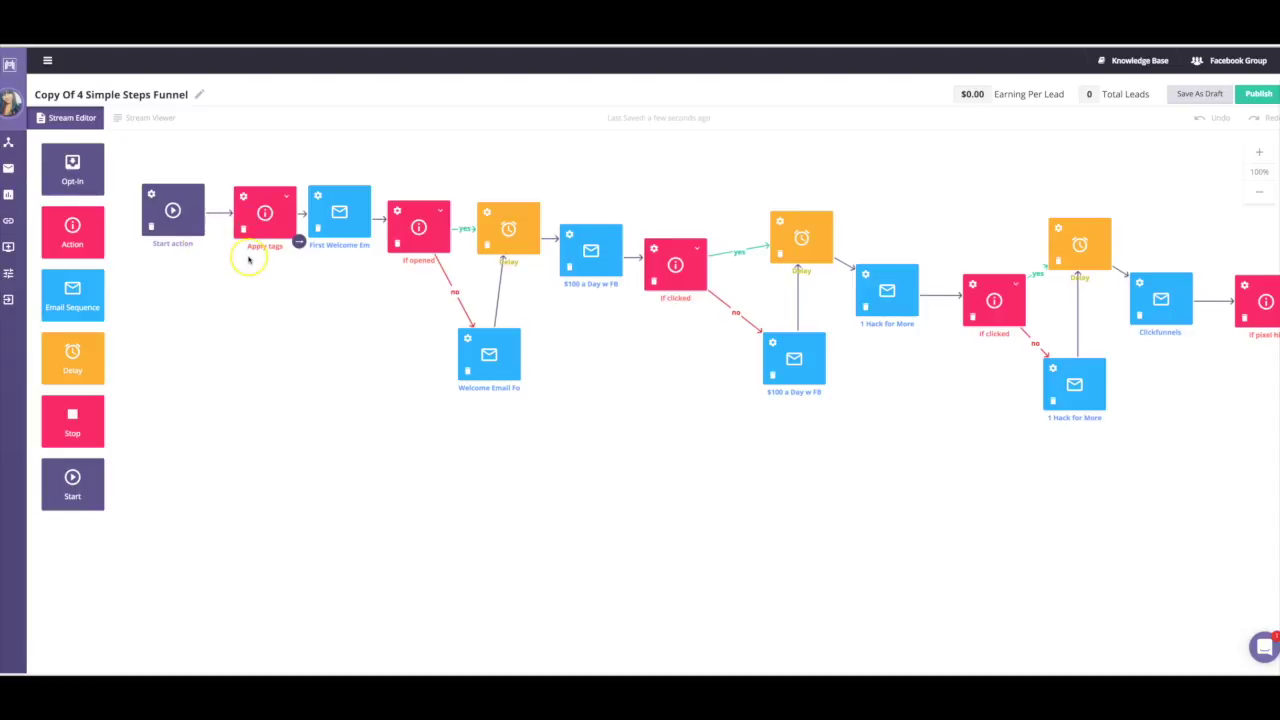
pyautogui.click(177, 210)
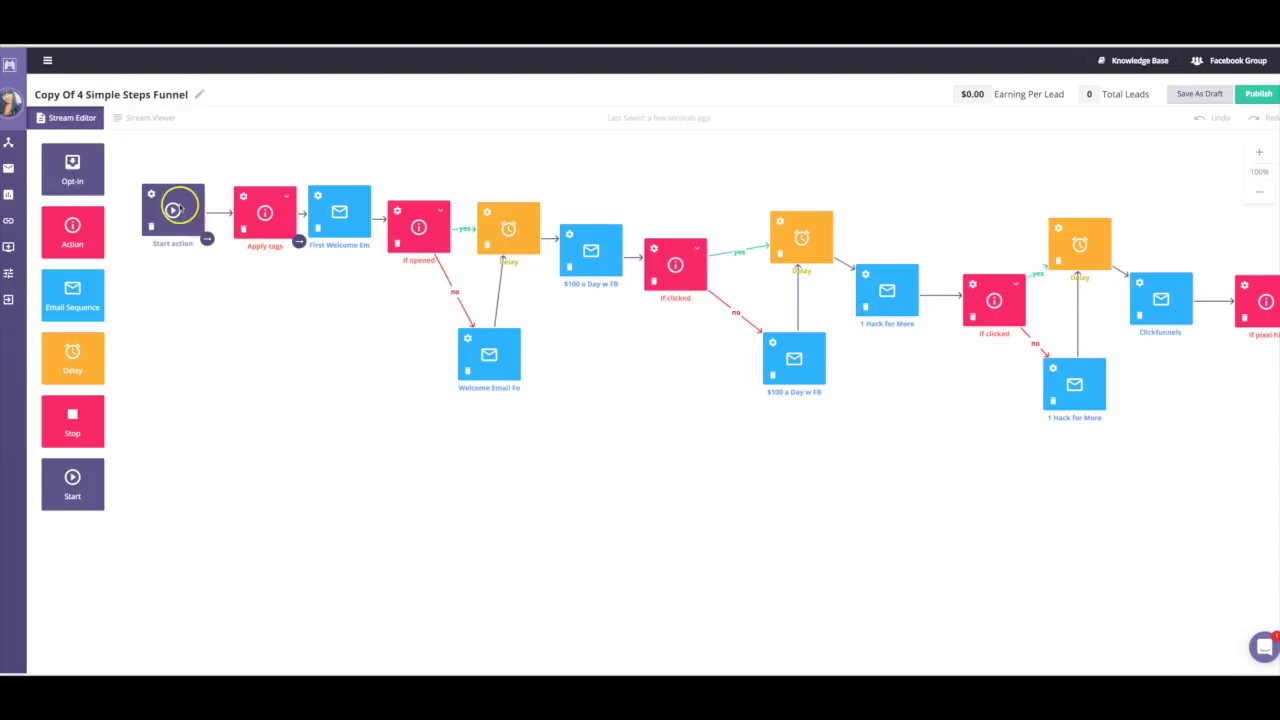
pyautogui.click(266, 210)
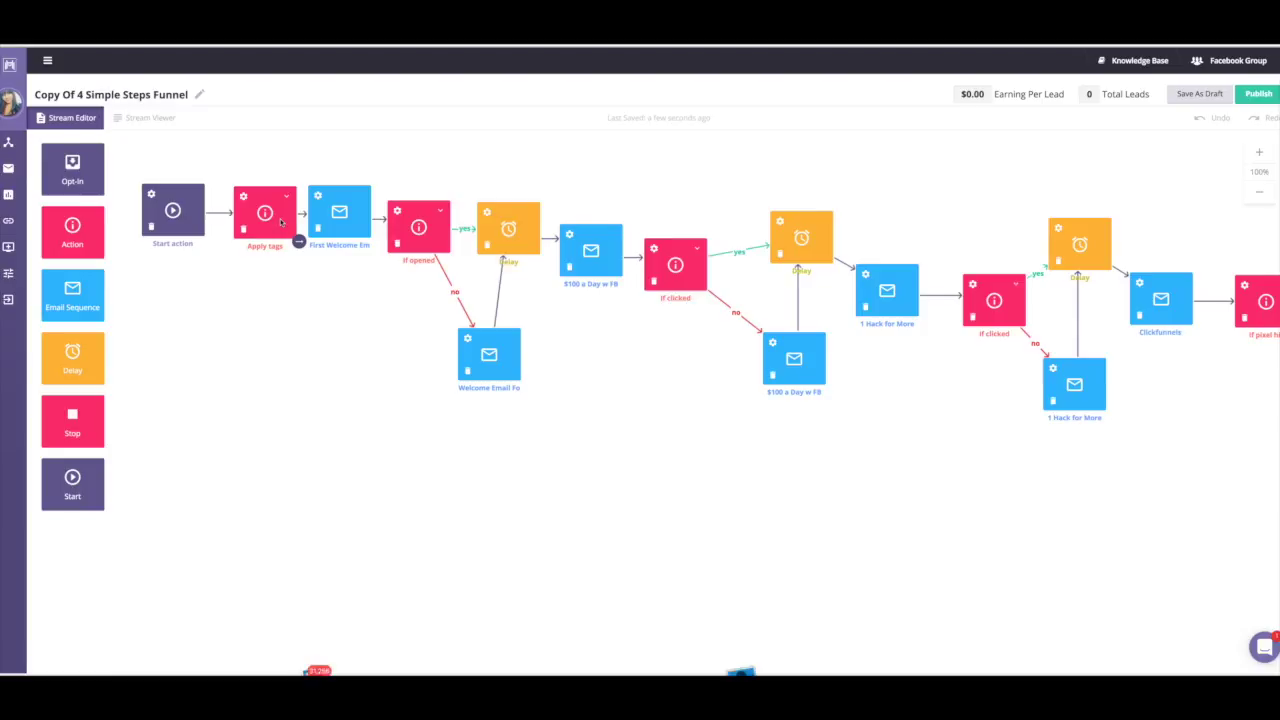
pyautogui.click(325, 228)
pyautogui.click(350, 281)
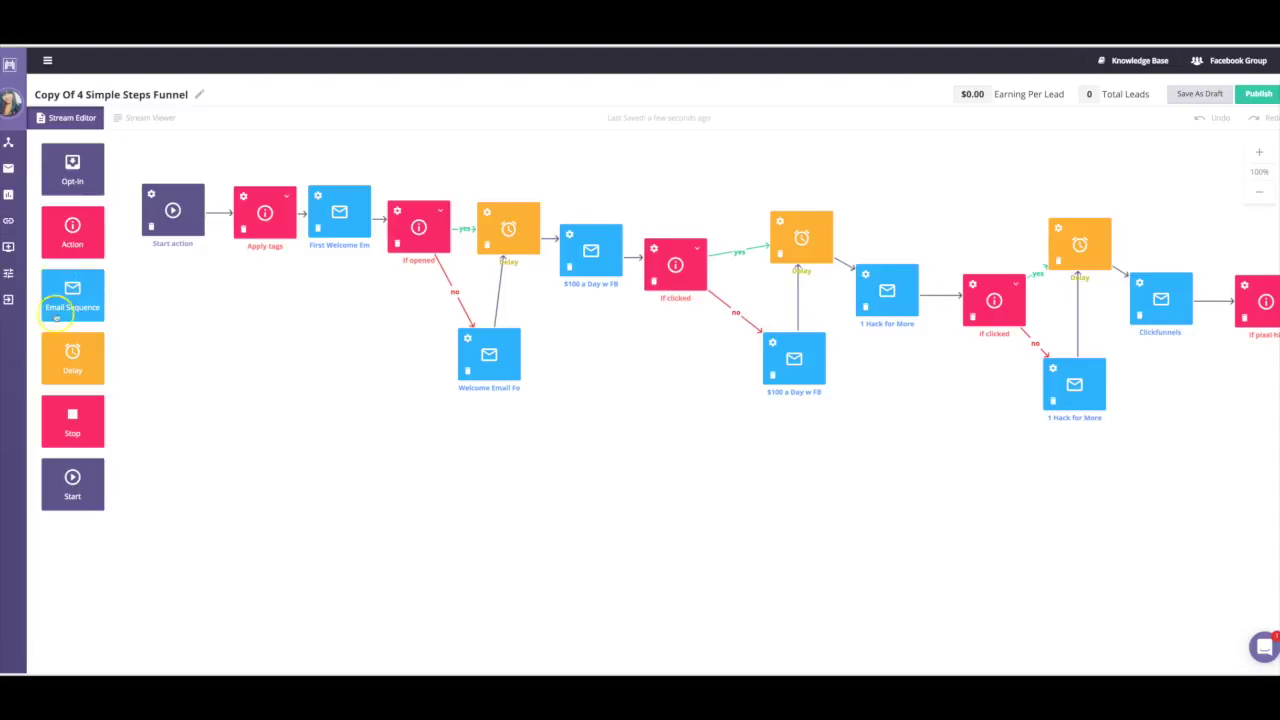
# Step: Review the sender, subject and content of the first welcome email and close it without saving
pyautogui.moveTo(341, 209)
pyautogui.click(318, 198)
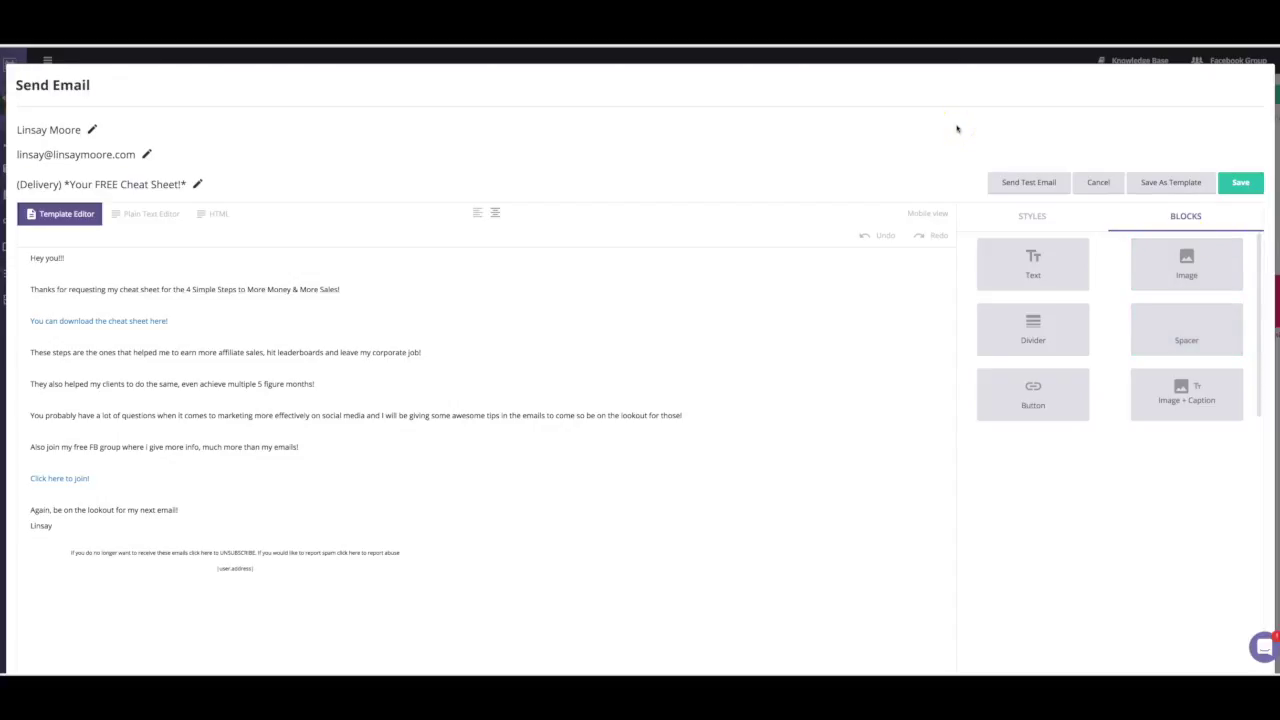
pyautogui.click(1098, 182)
pyautogui.click(301, 214)
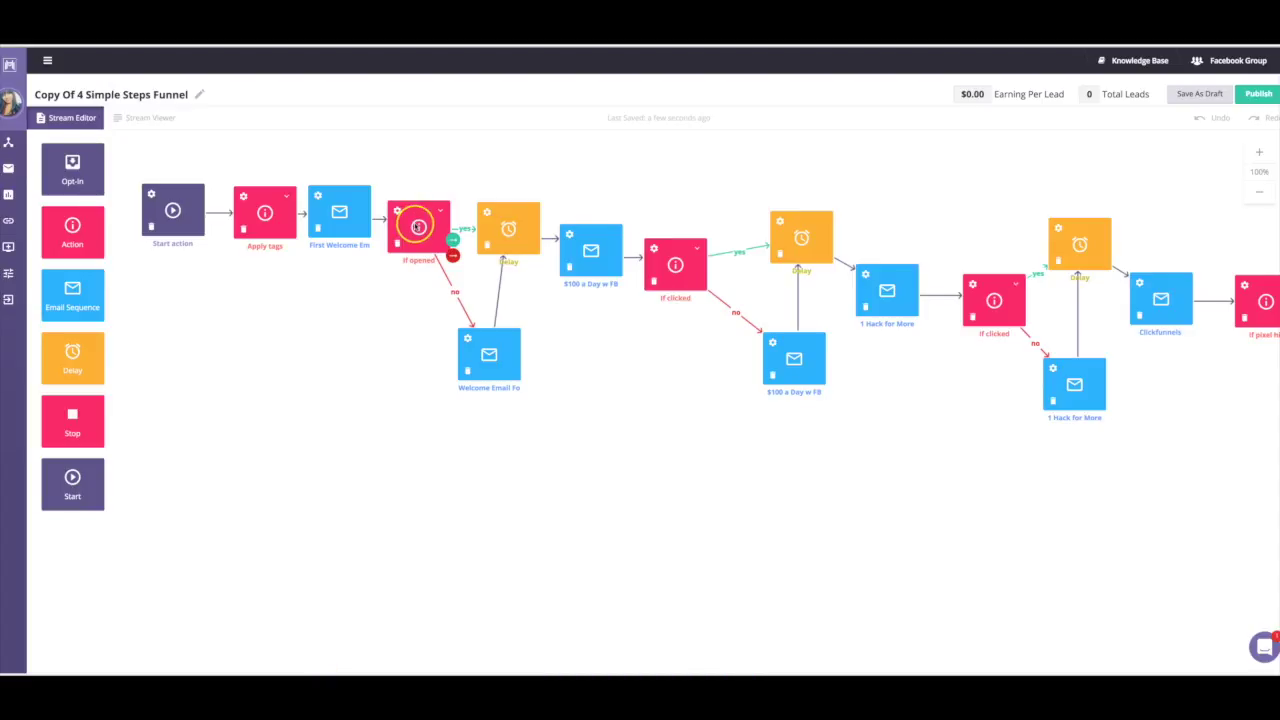
# Step: Check the wait-time settings of the If opened action that follows the first welcome email
pyautogui.click(97, 238)
pyautogui.click(76, 233)
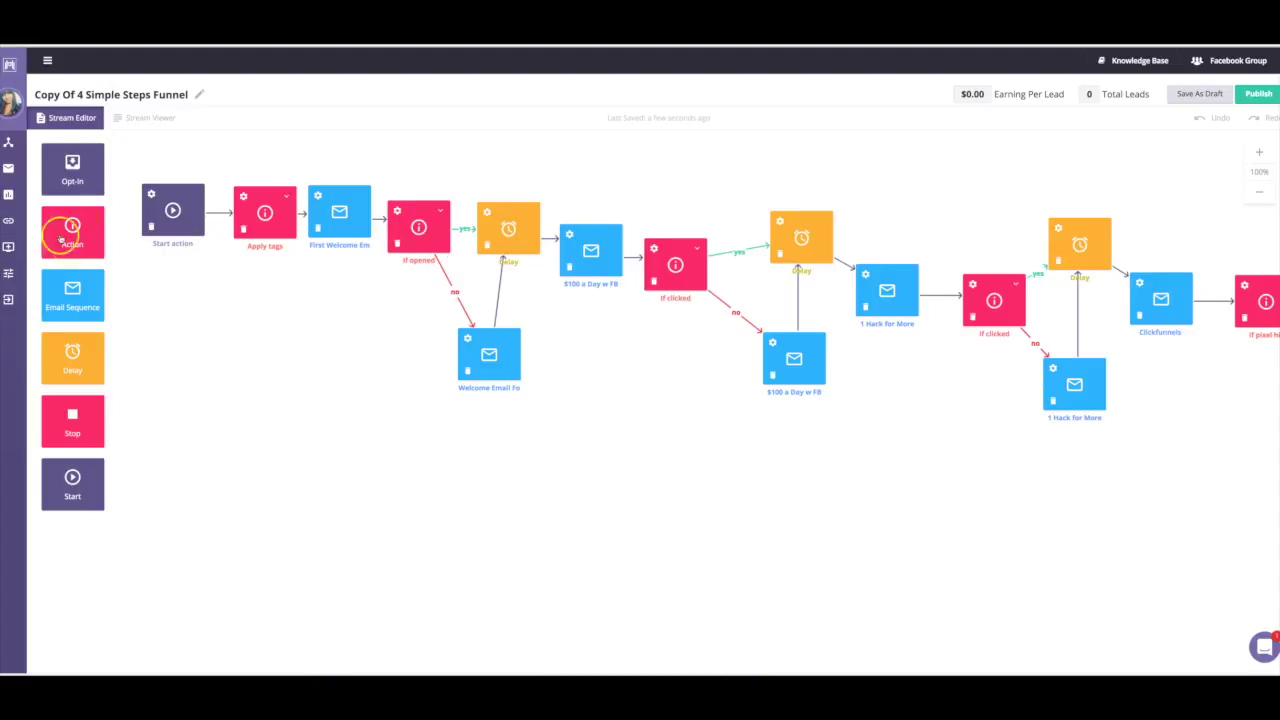
pyautogui.moveTo(418, 216)
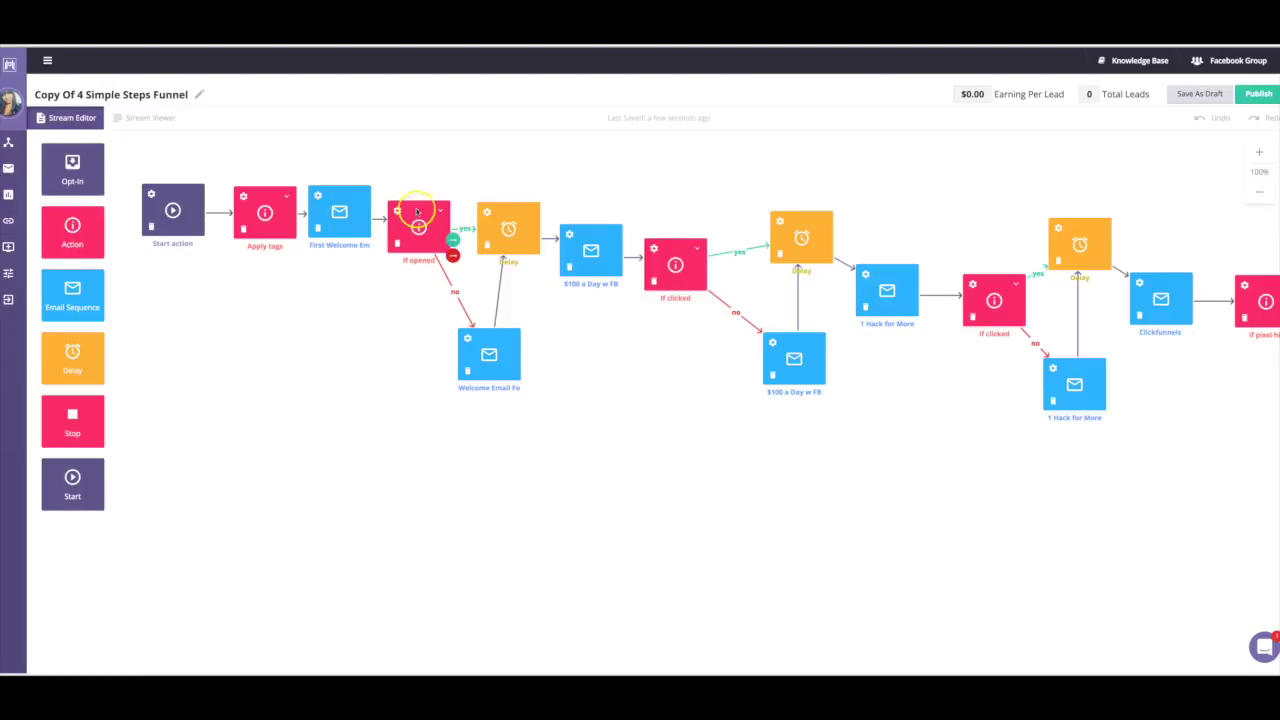
pyautogui.click(397, 213)
pyautogui.click(397, 213)
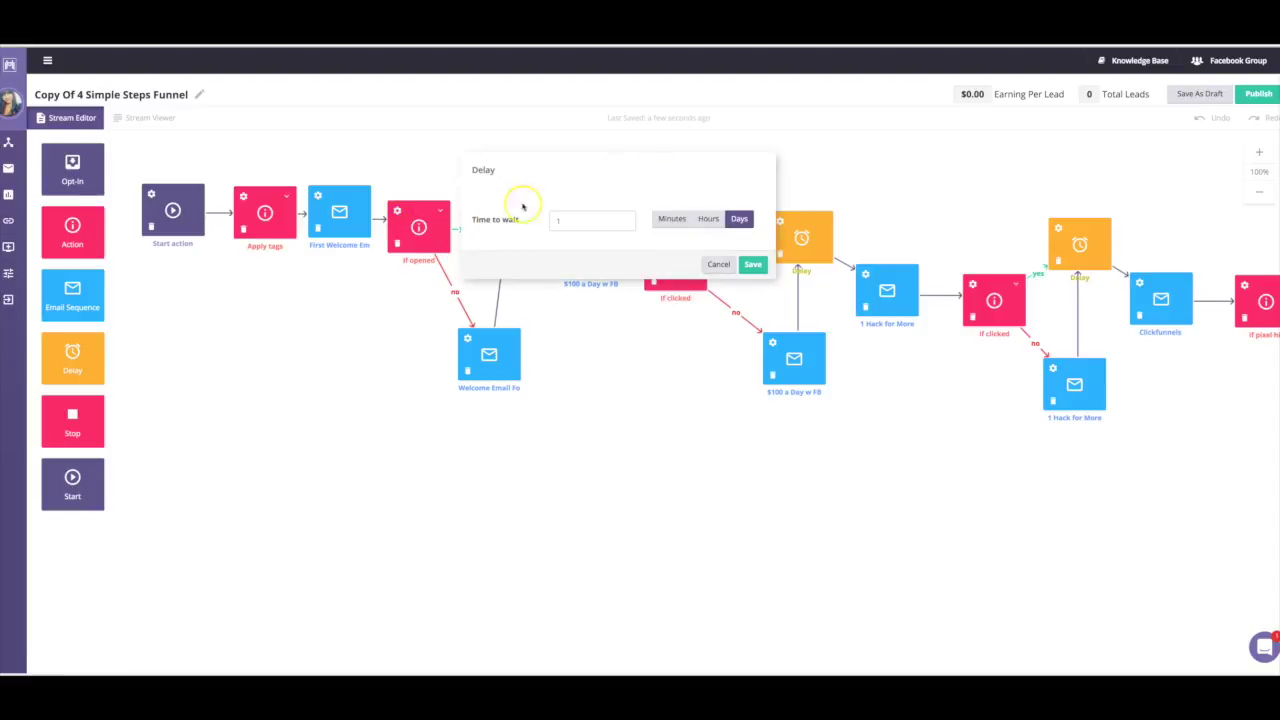
# Step: Reselect If email is opened as the type of the action after the first welcome email
pyautogui.click(419, 206)
pyautogui.click(444, 211)
pyautogui.click(466, 214)
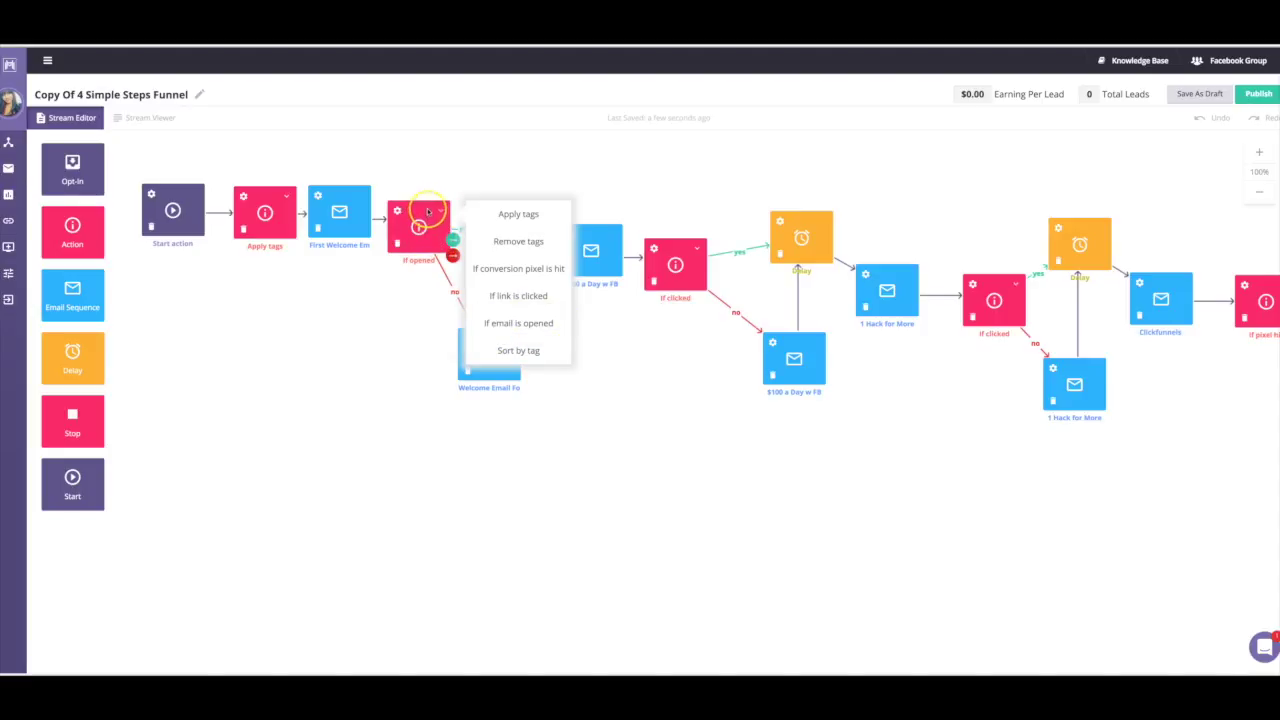
pyautogui.click(447, 252)
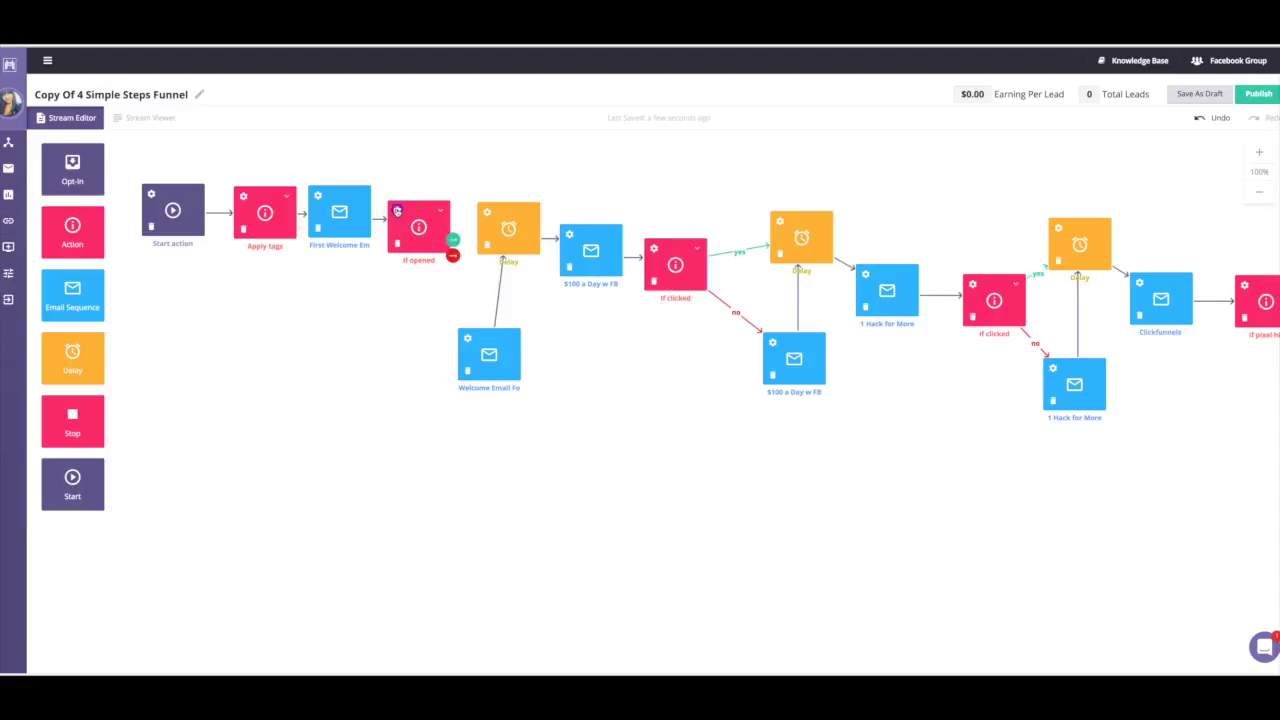
# Step: Check the If opened action's wait time without saving, and connect its yes branch to the first Delay block
pyautogui.click(520, 222)
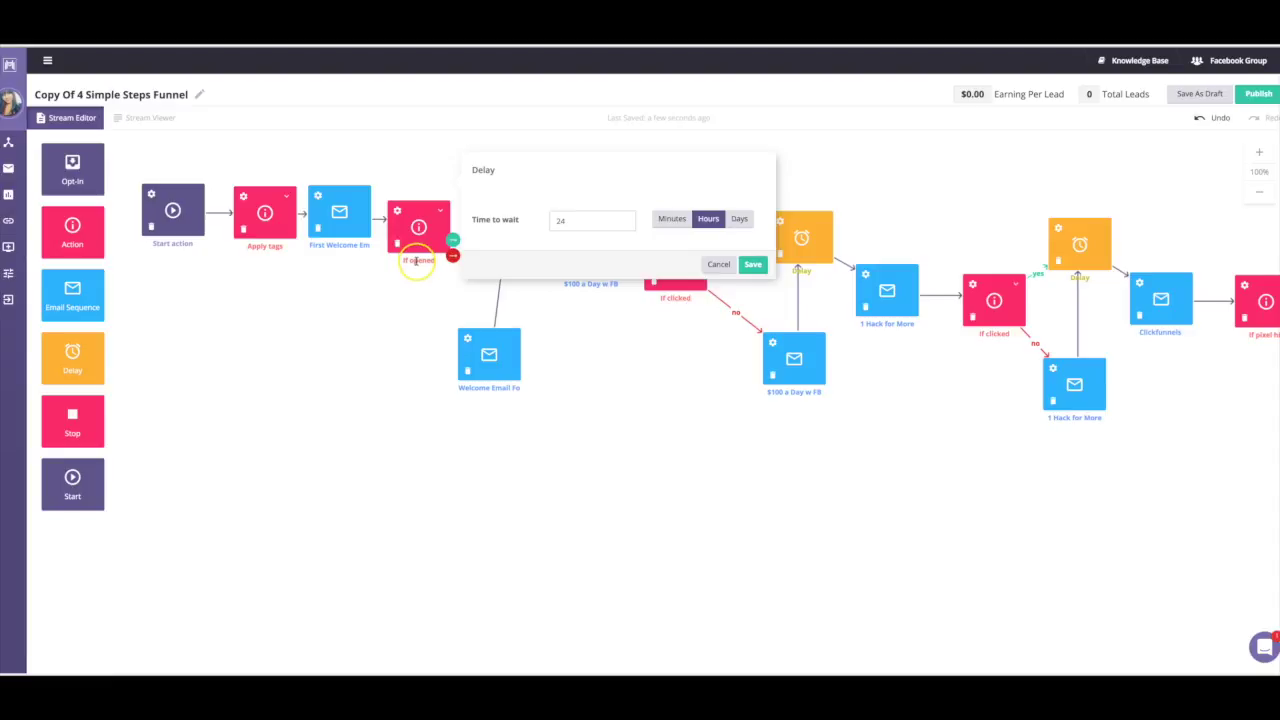
pyautogui.click(719, 264)
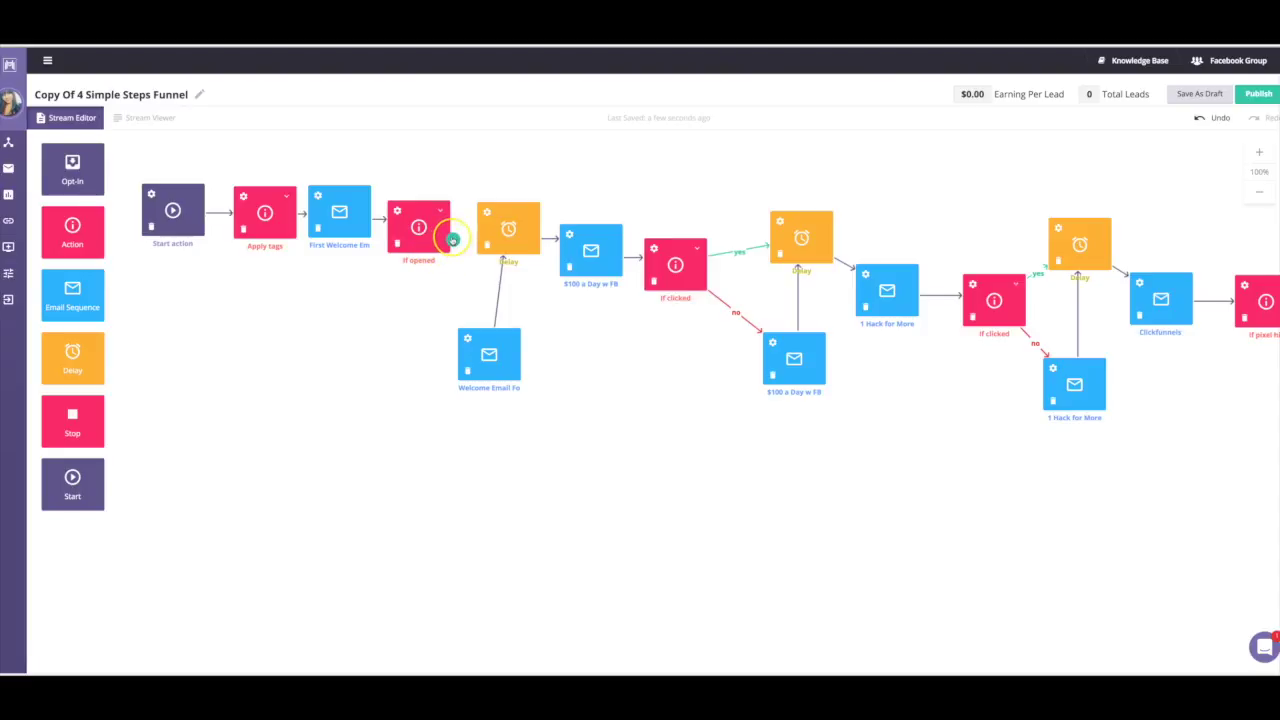
pyautogui.moveTo(486, 234); pyautogui.dragTo(504, 231)
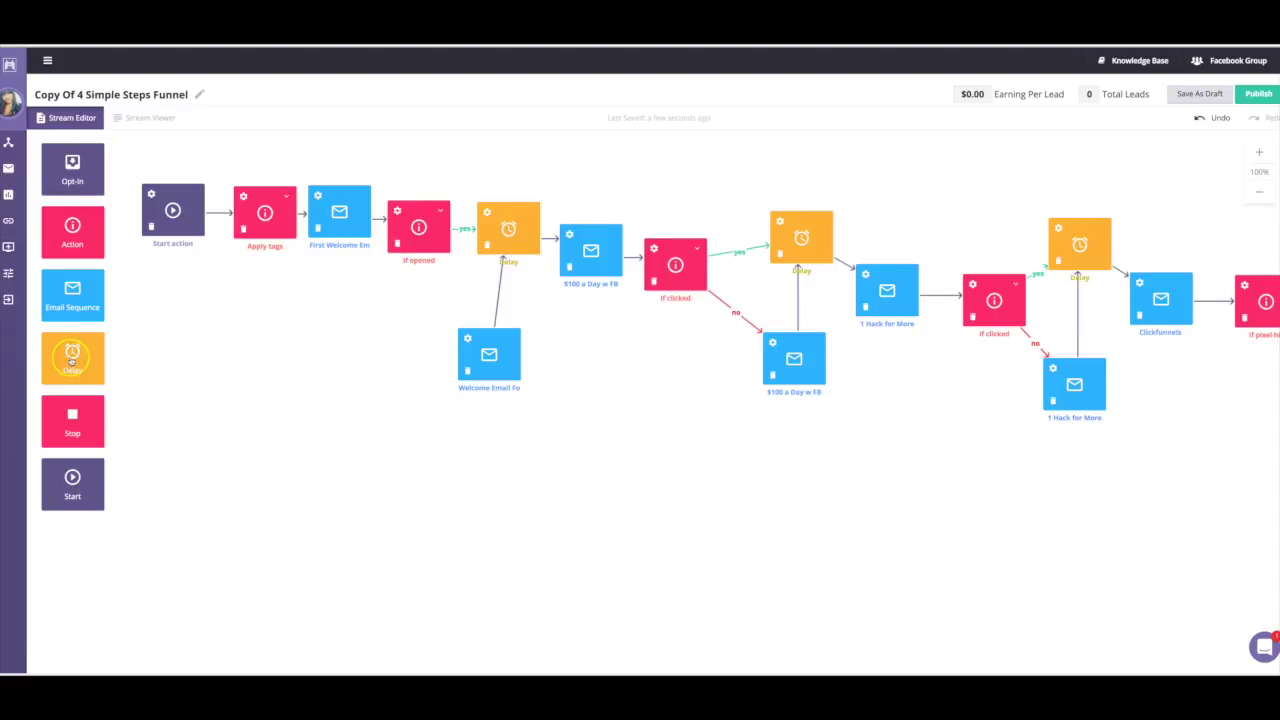
# Step: Check the first Delay block's wait settings without saving, and connect the If opened action's no branch to the Welcome Email follow-up
pyautogui.moveTo(515, 226)
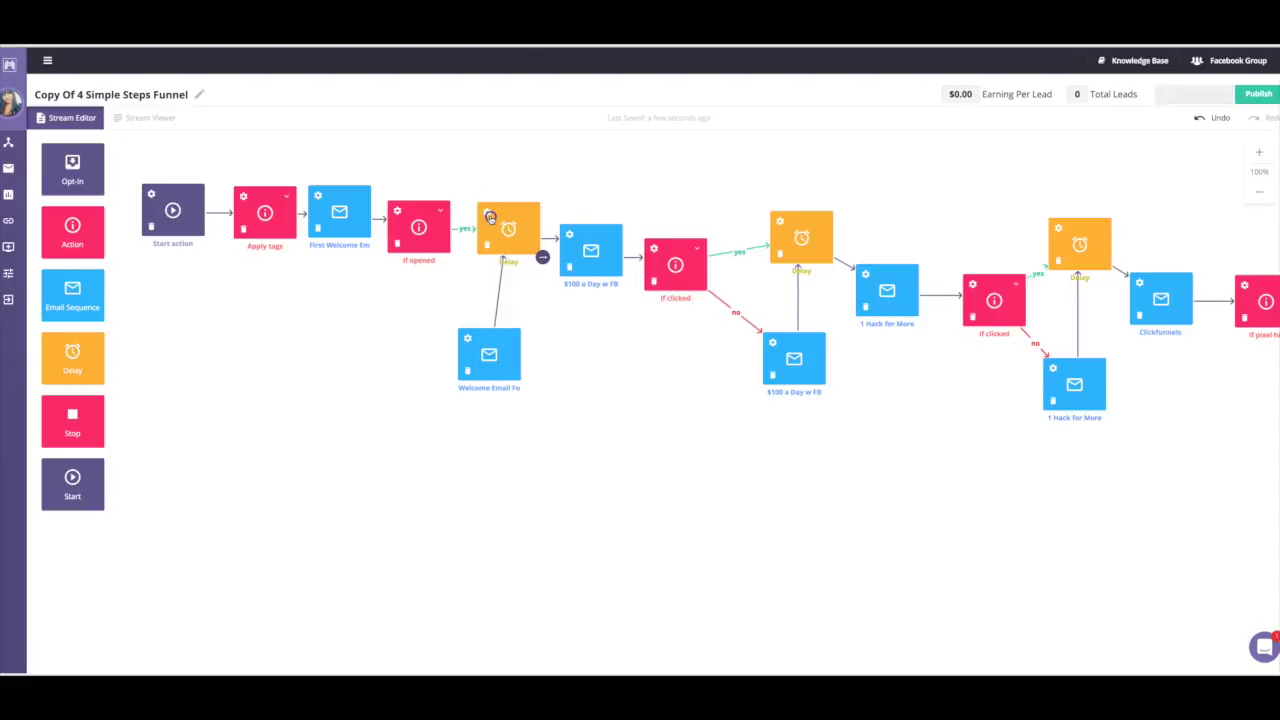
pyautogui.click(489, 217)
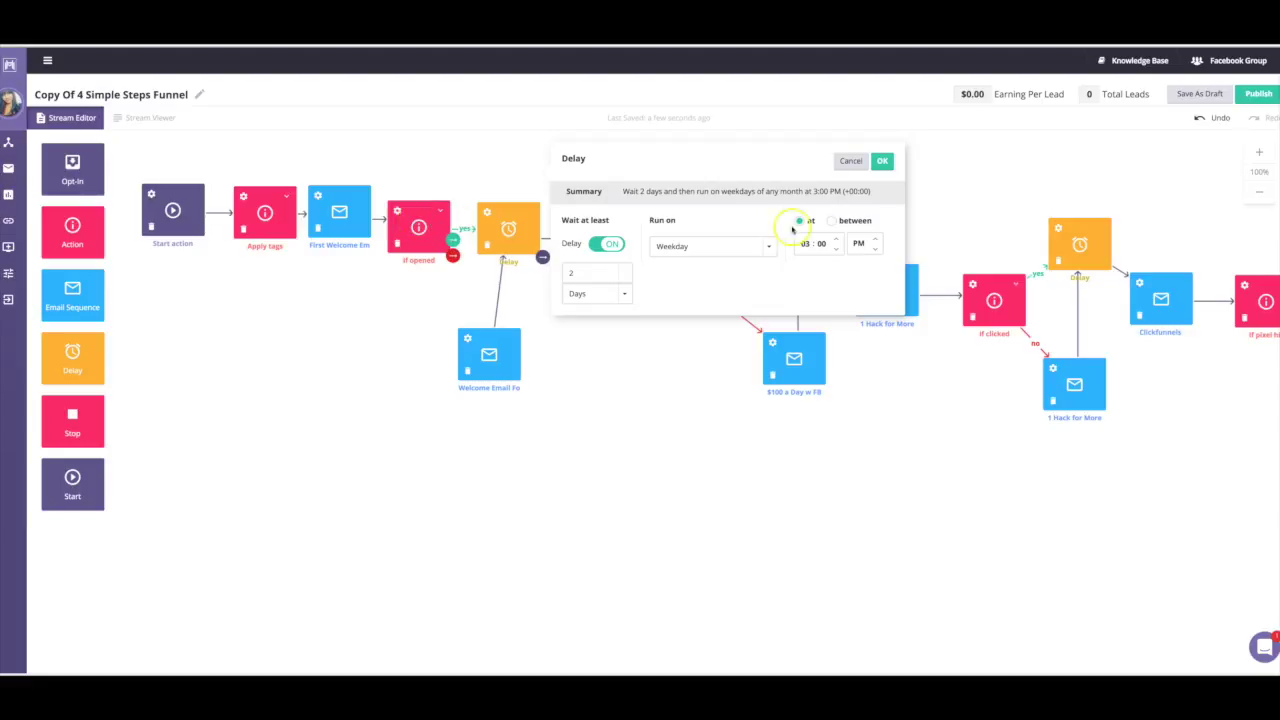
pyautogui.click(851, 161)
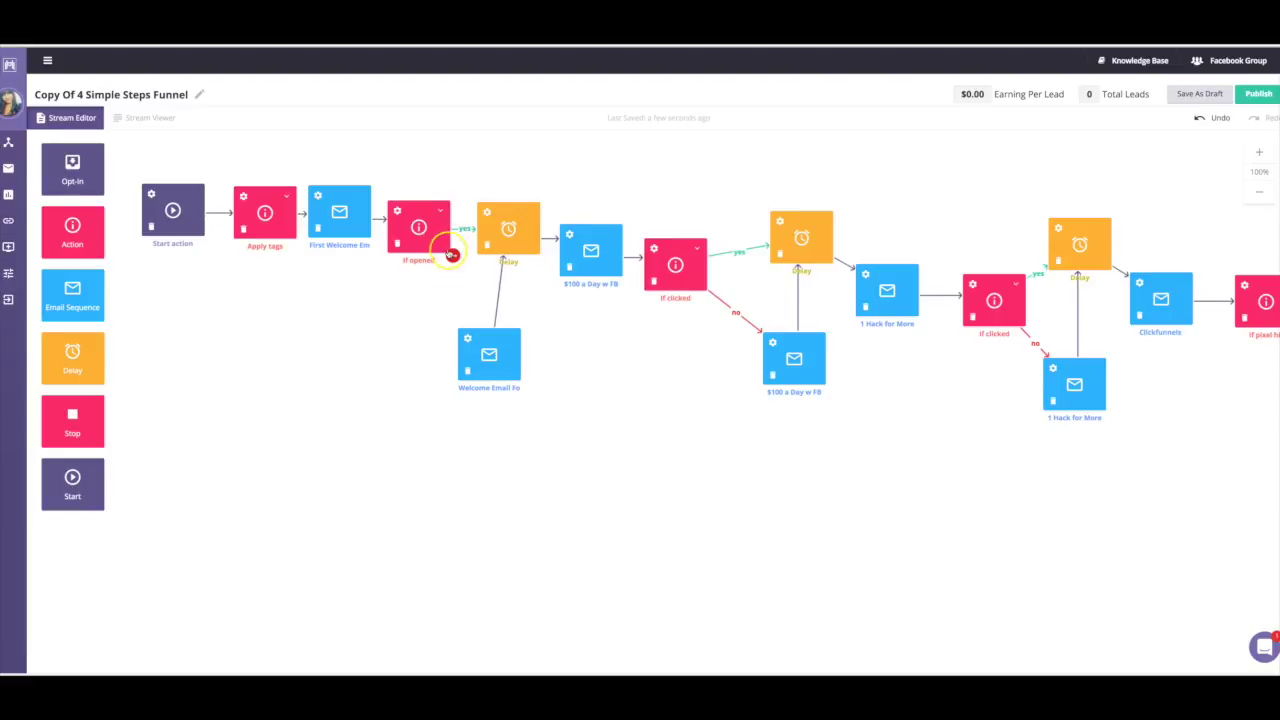
pyautogui.moveTo(452, 255); pyautogui.dragTo(487, 337)
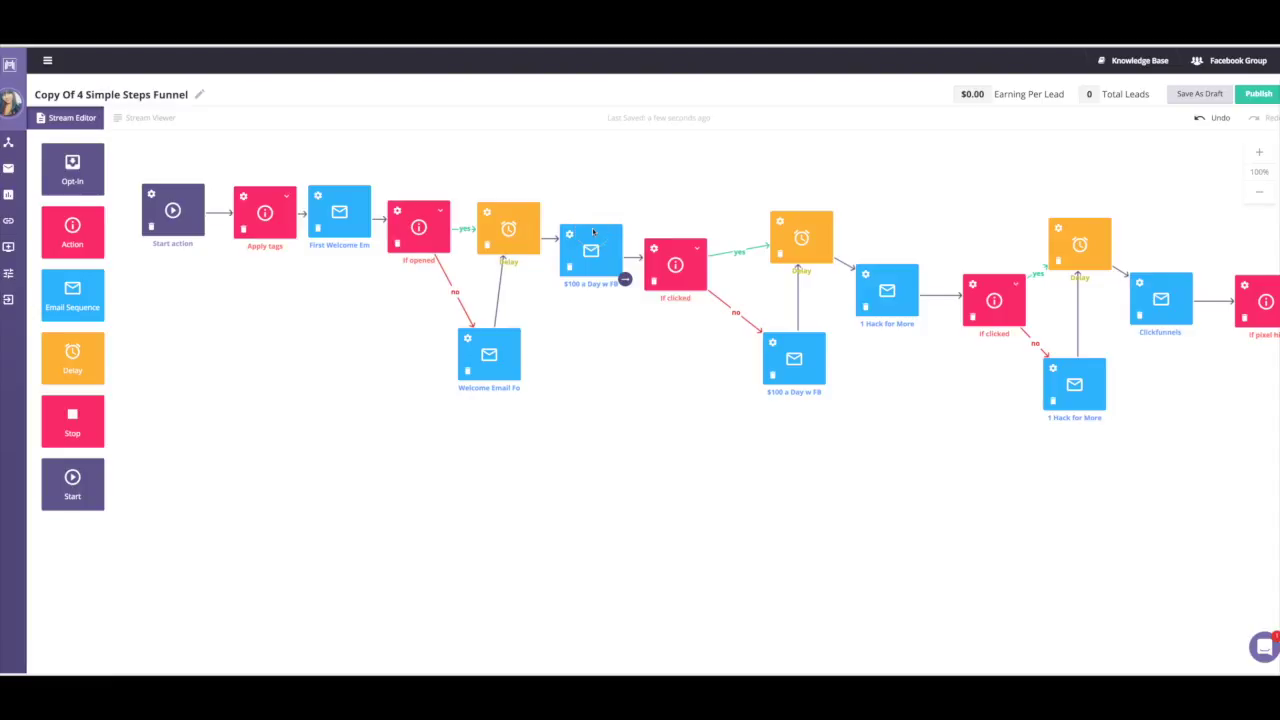
# Step: Examine the stream's email, condition and delay sequence from the first $100 a Day w FB email through the Make A Choice emails
pyautogui.hscroll(2, 634, 340)
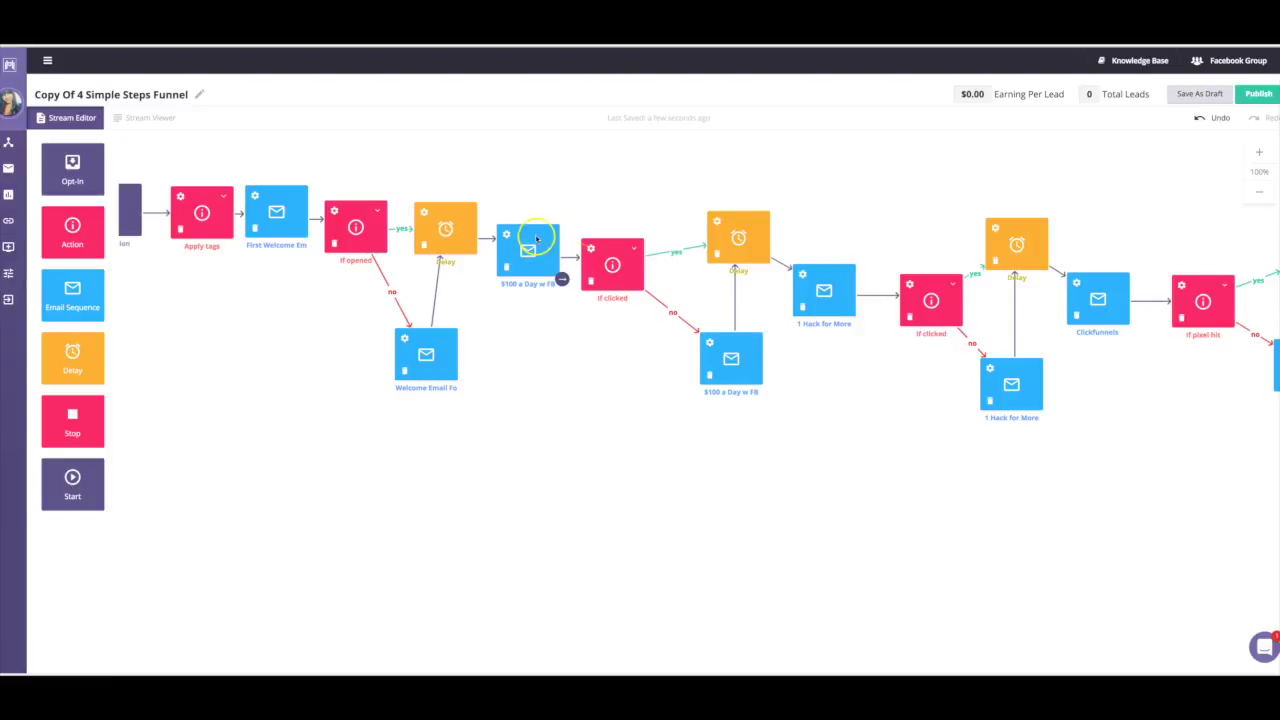
pyautogui.hscroll(1, 660, 232)
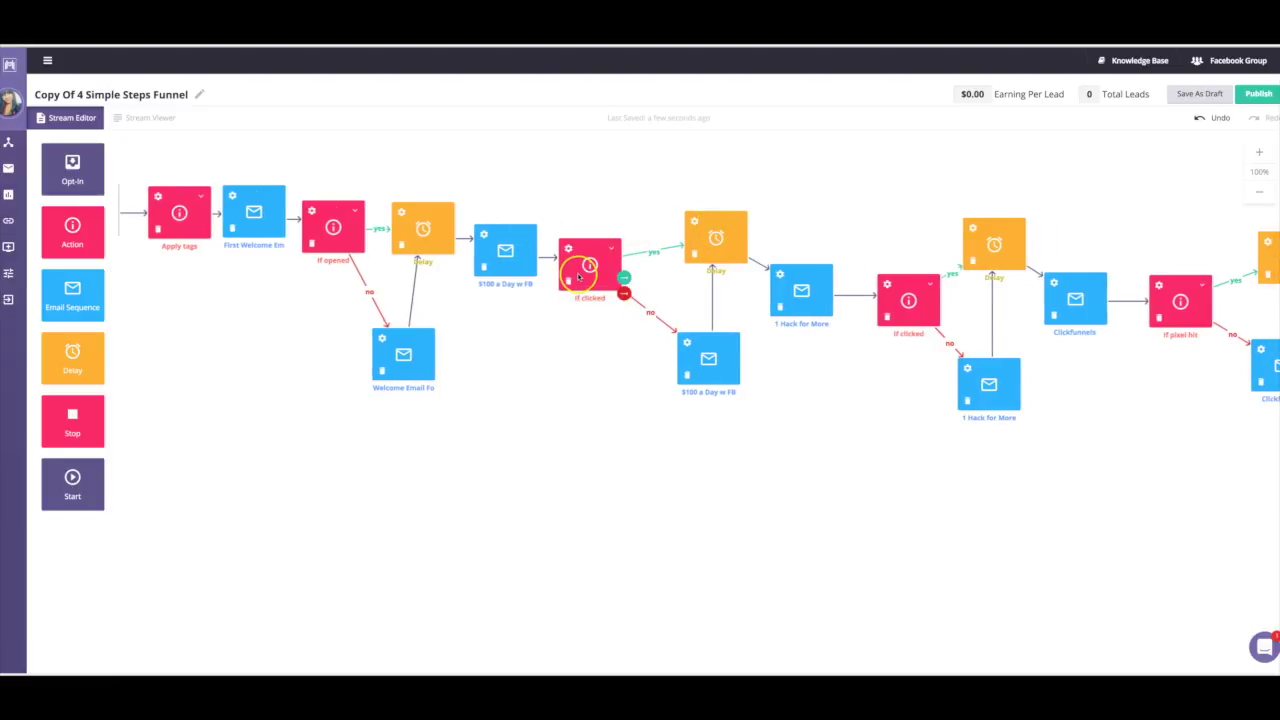
pyautogui.click(704, 377)
pyautogui.hscroll(5, 704, 380)
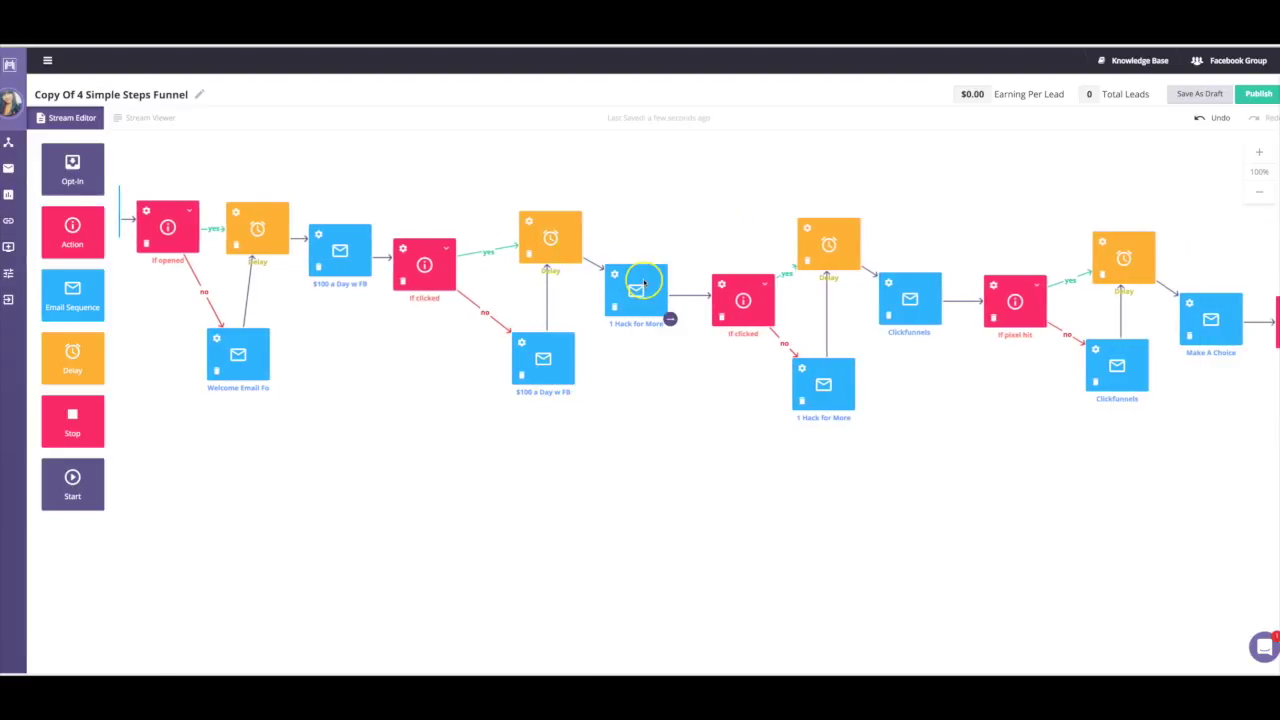
pyautogui.hscroll(2, 620, 280)
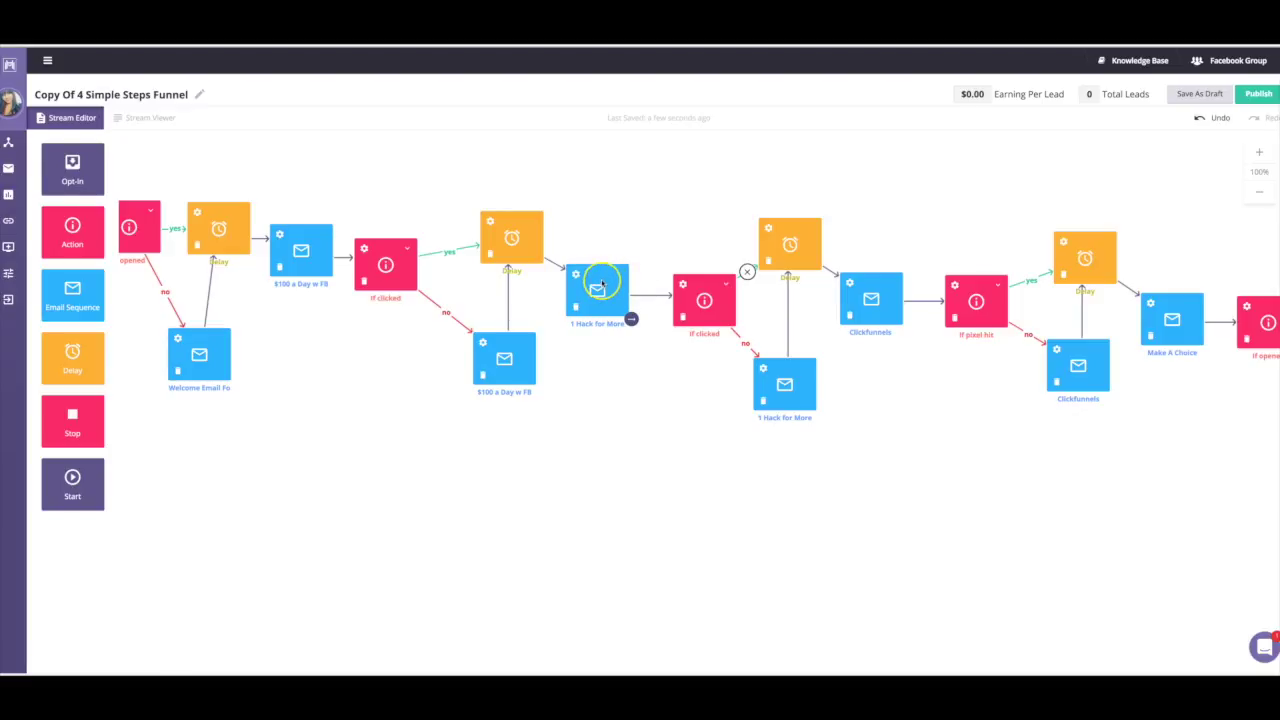
pyautogui.hscroll(2, 821, 315)
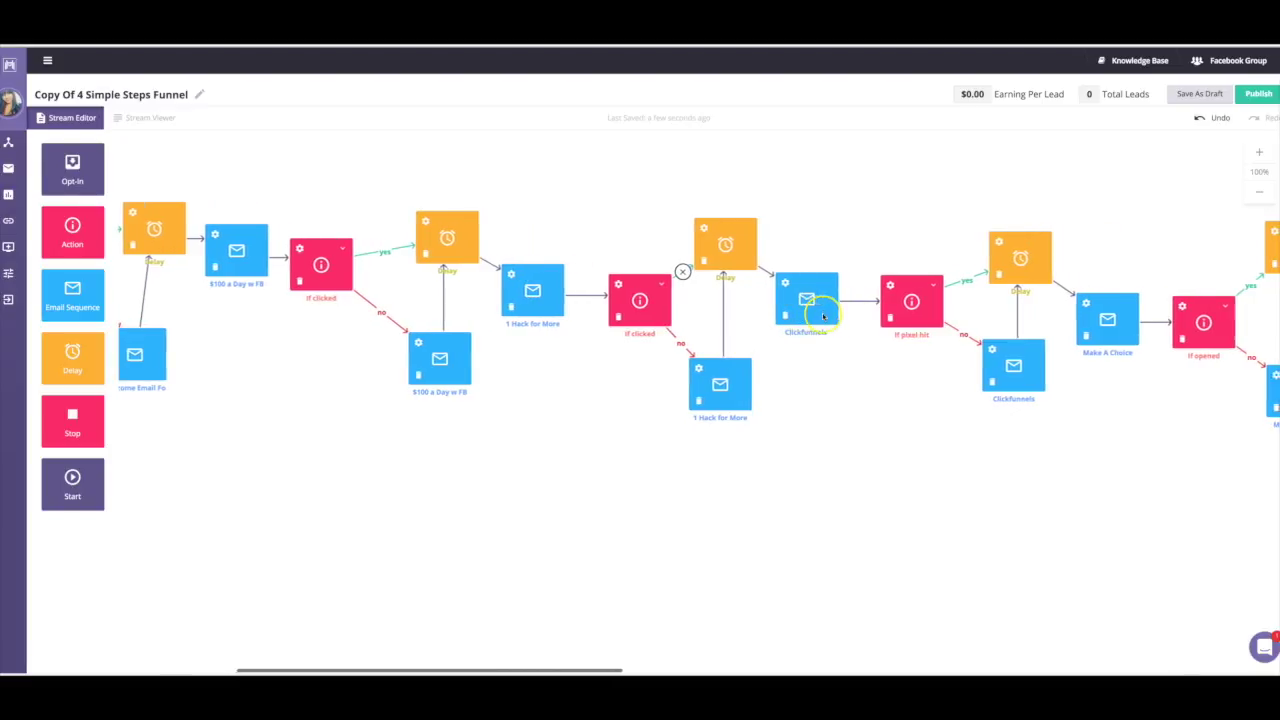
pyautogui.hscroll(3, 821, 315)
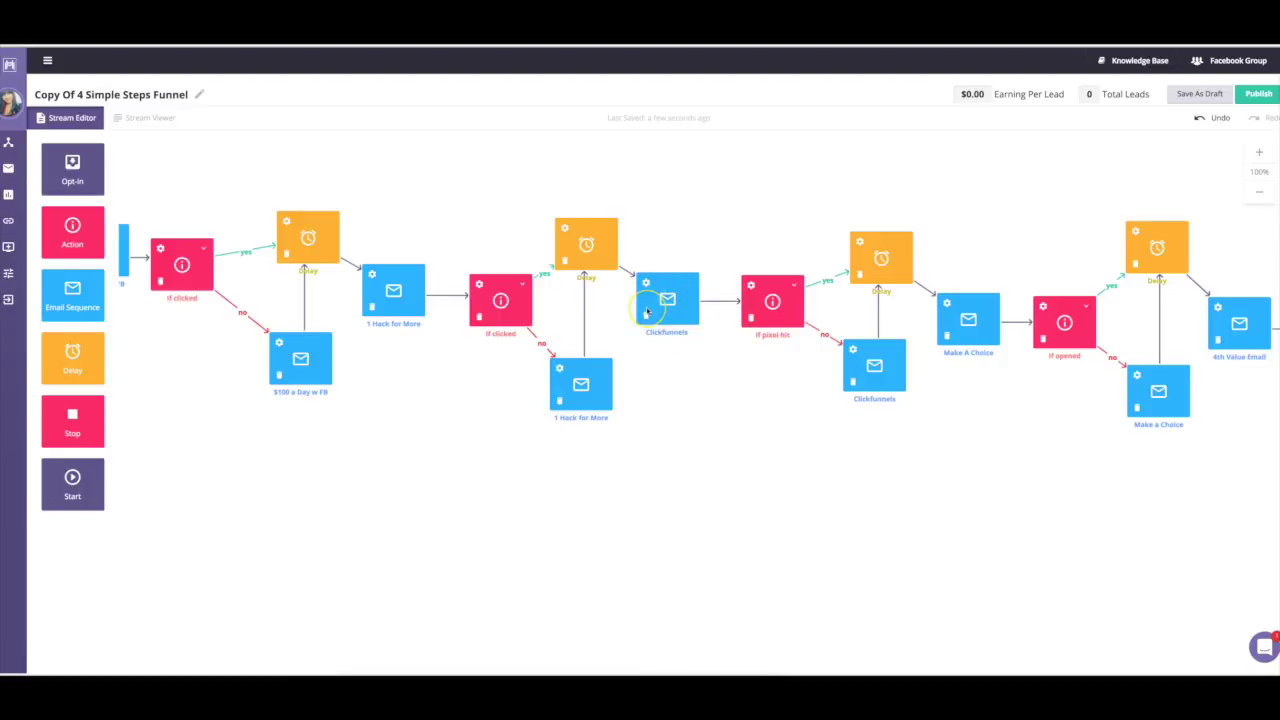
pyautogui.click(770, 298)
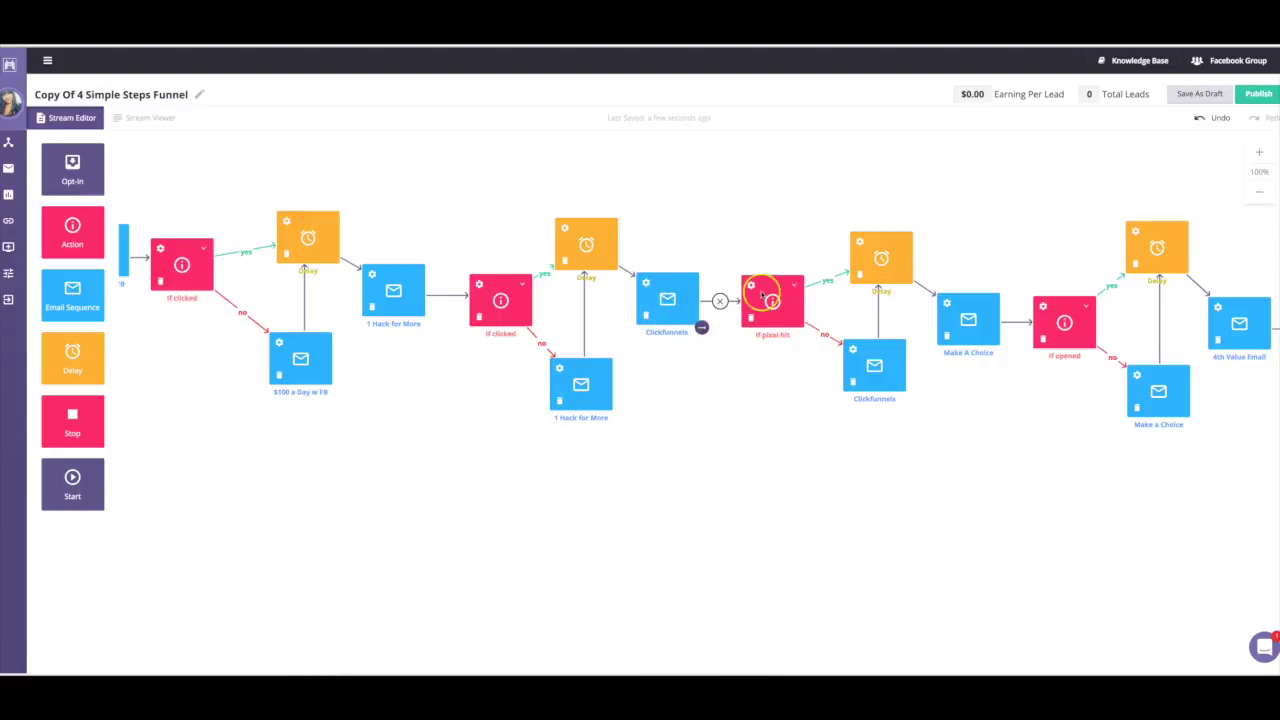
pyautogui.hscroll(3, 771, 298)
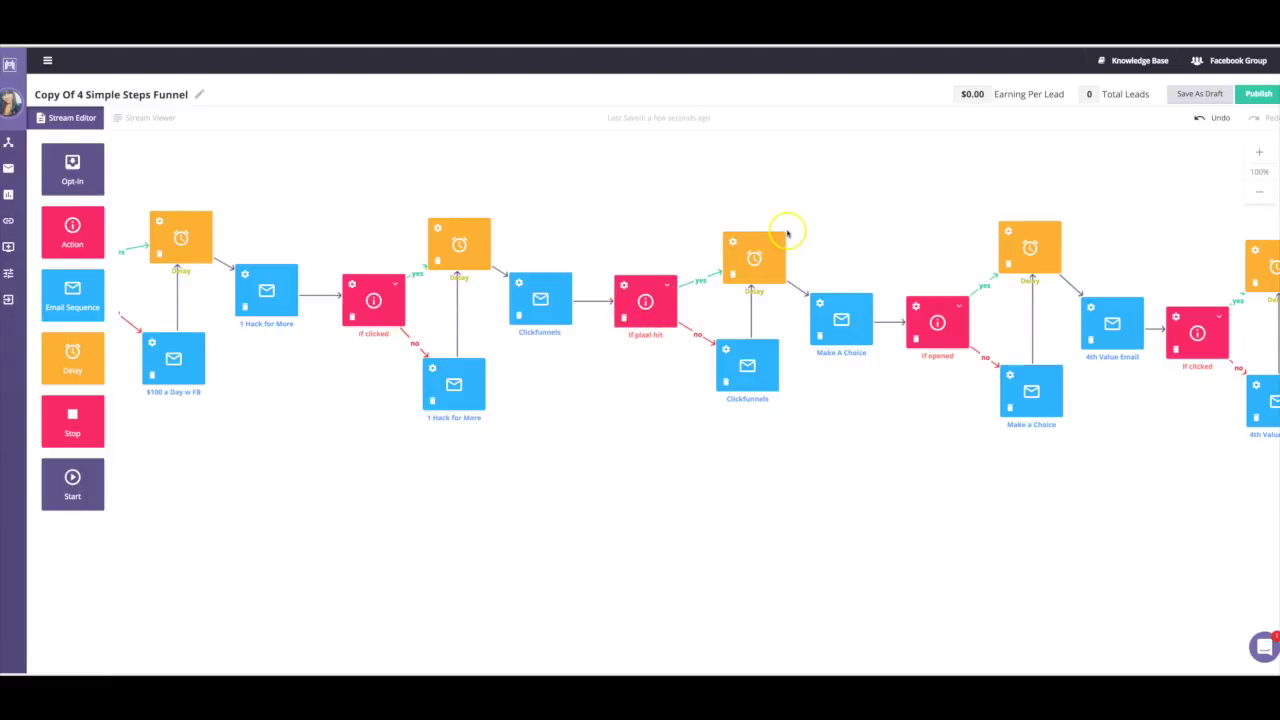
pyautogui.click(845, 320)
pyautogui.moveTo(843, 316); pyautogui.dragTo(742, 318)
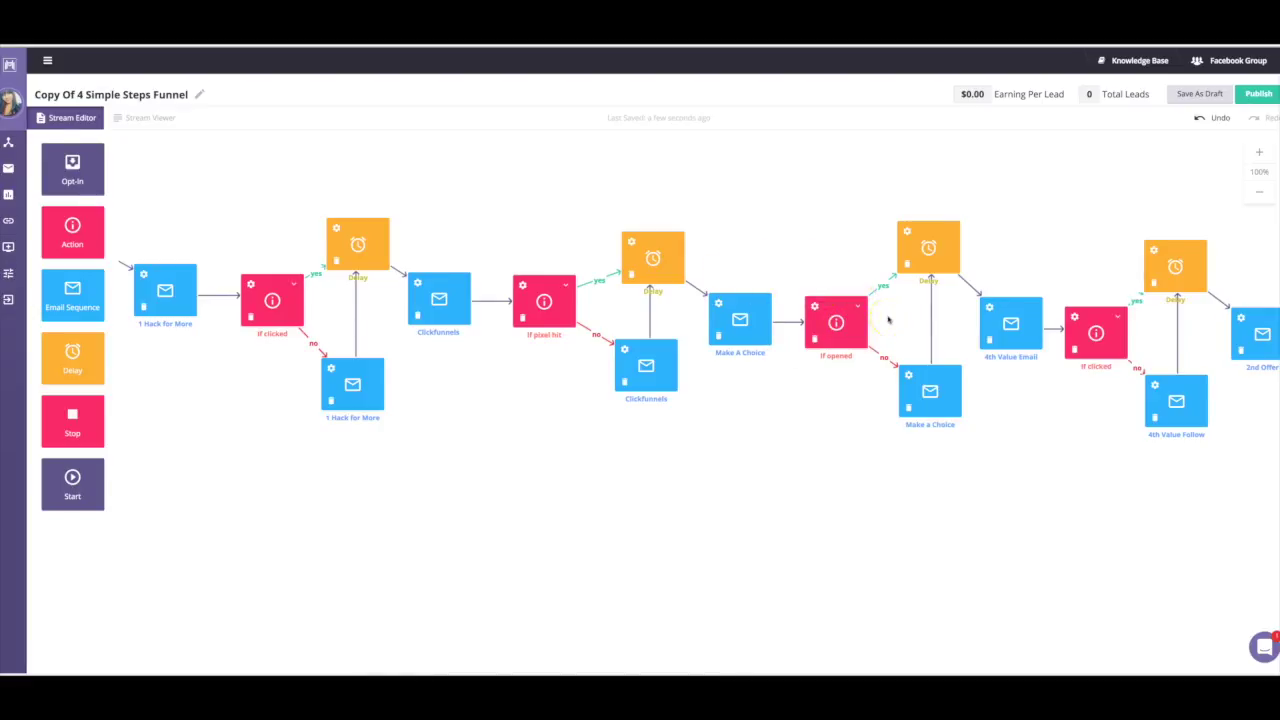
# Step: Review the flow again from the Start action through the value emails to the 2nd Offer email and its pixel-hit condition
pyautogui.hscroll(-6, 400, 280)
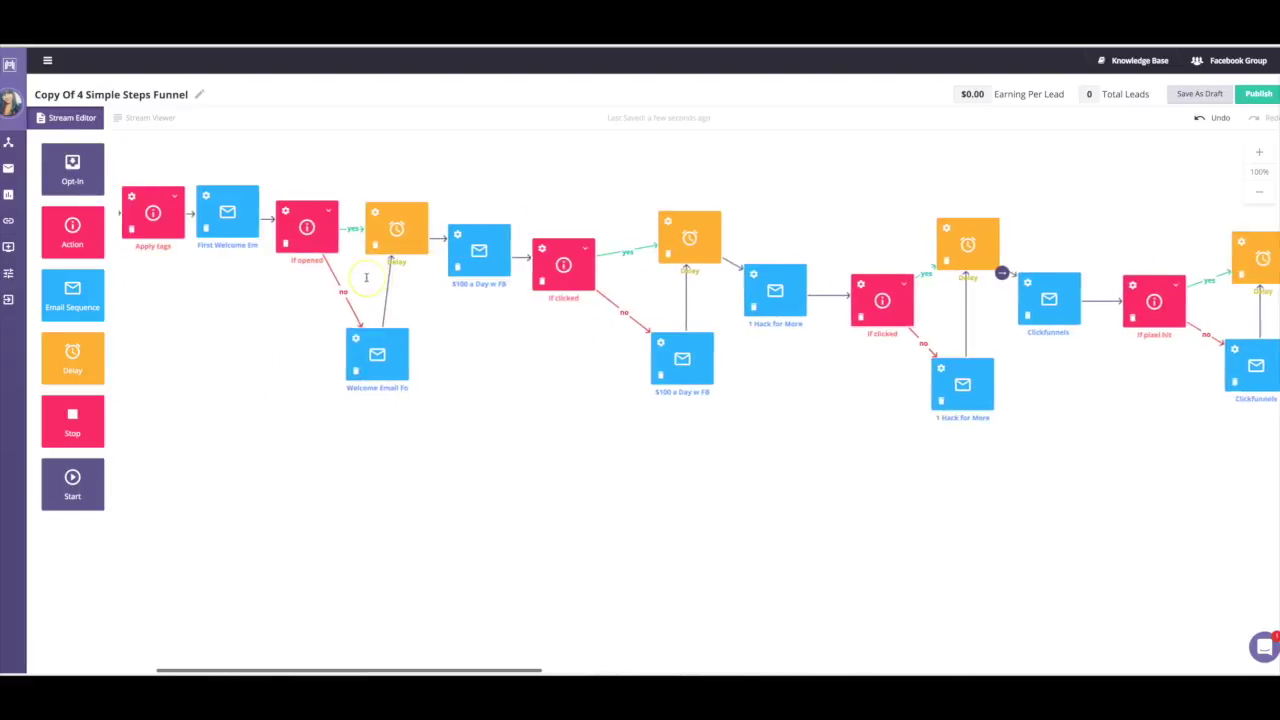
pyautogui.hscroll(-1, 200, 349)
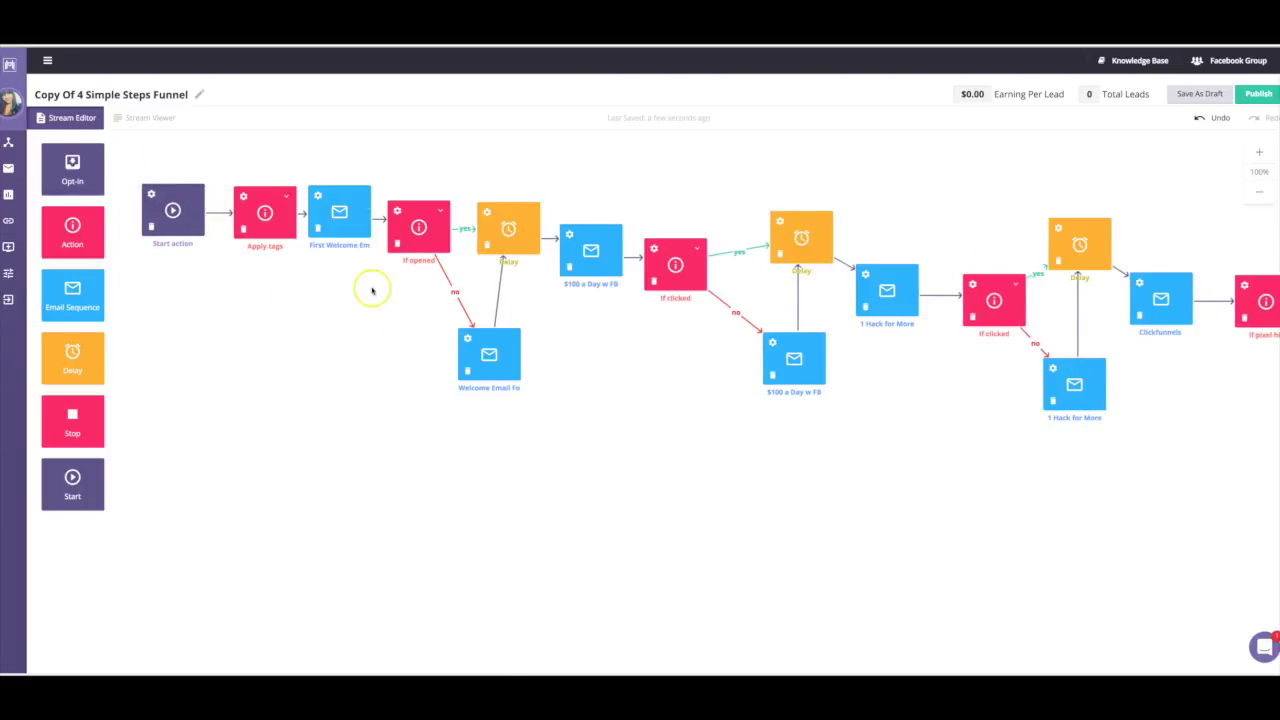
pyautogui.hscroll(1, 372, 290)
pyautogui.hscroll(3, 372, 290)
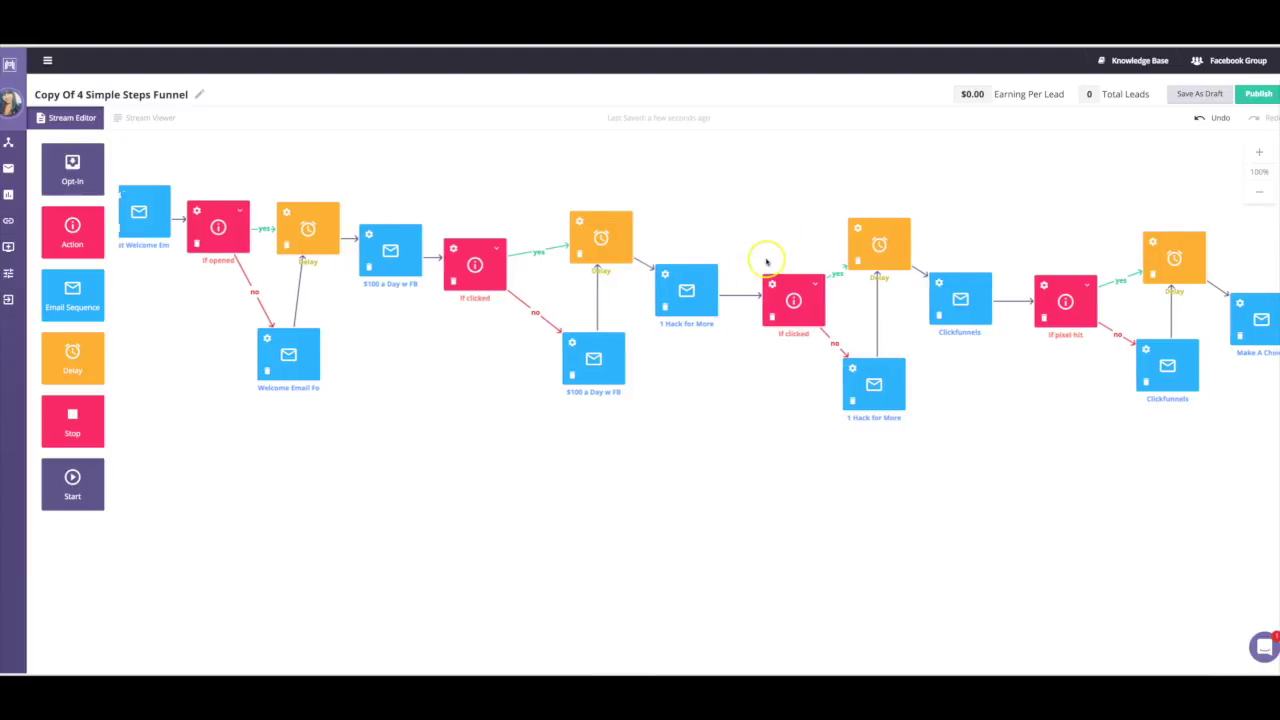
pyautogui.hscroll(4, 766, 250)
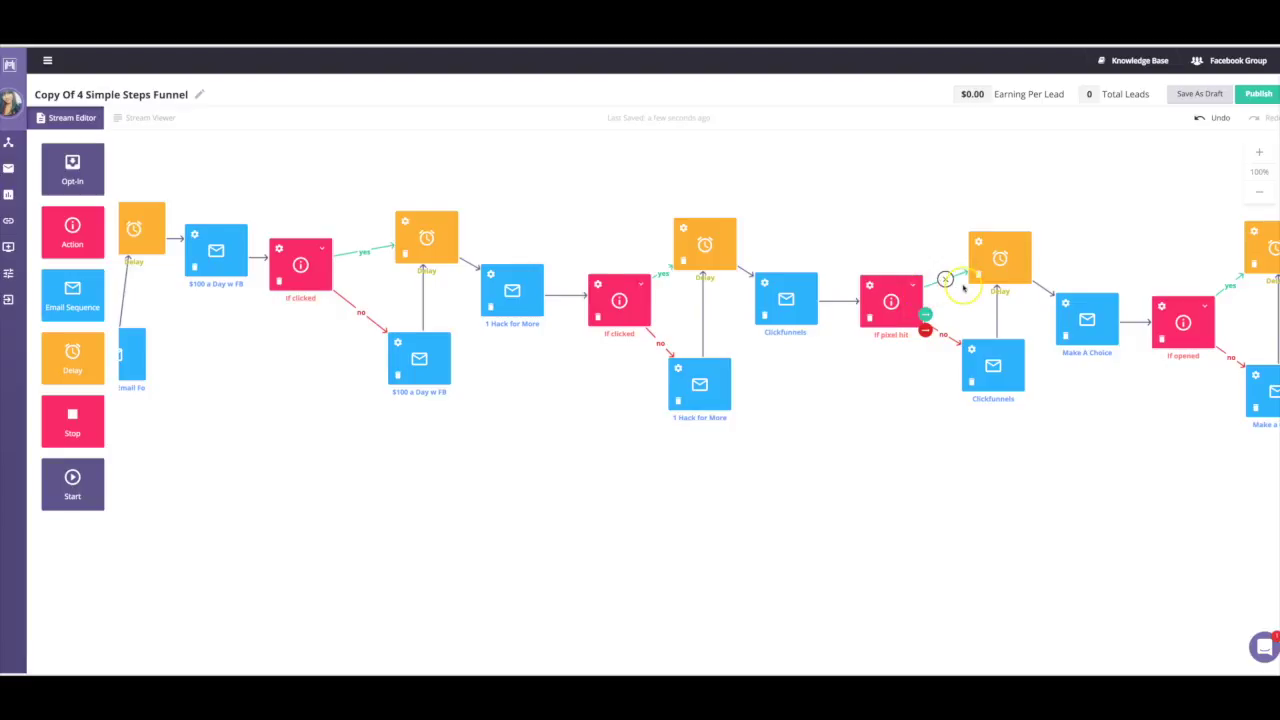
pyautogui.hscroll(3, 946, 278)
pyautogui.hscroll(3, 963, 288)
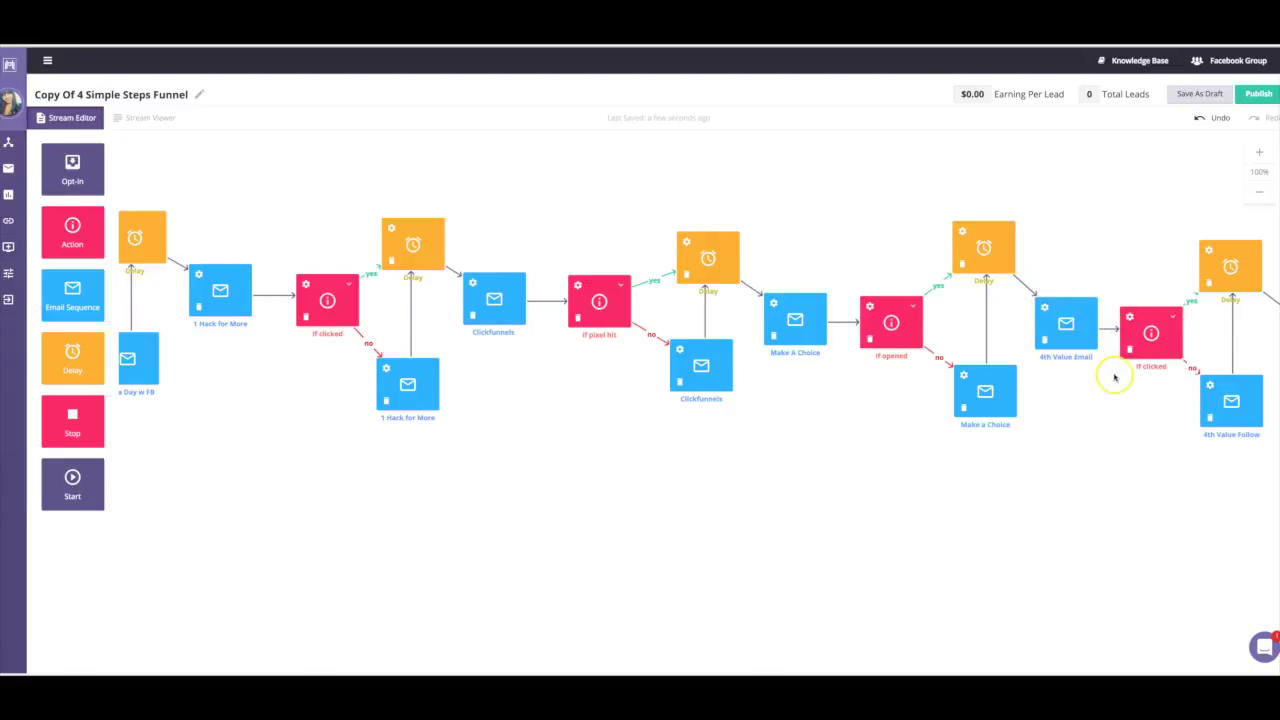
pyautogui.hscroll(6, 1114, 376)
pyautogui.hscroll(2, 1117, 392)
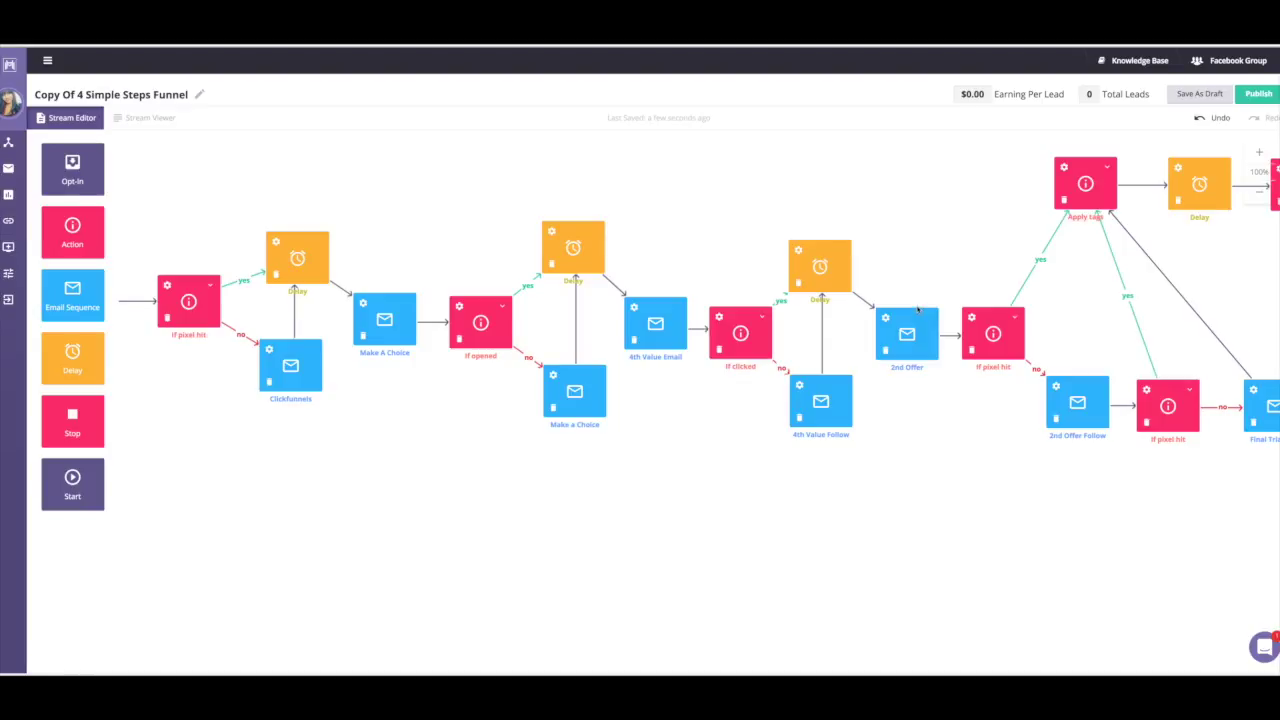
pyautogui.hscroll(2, 917, 310)
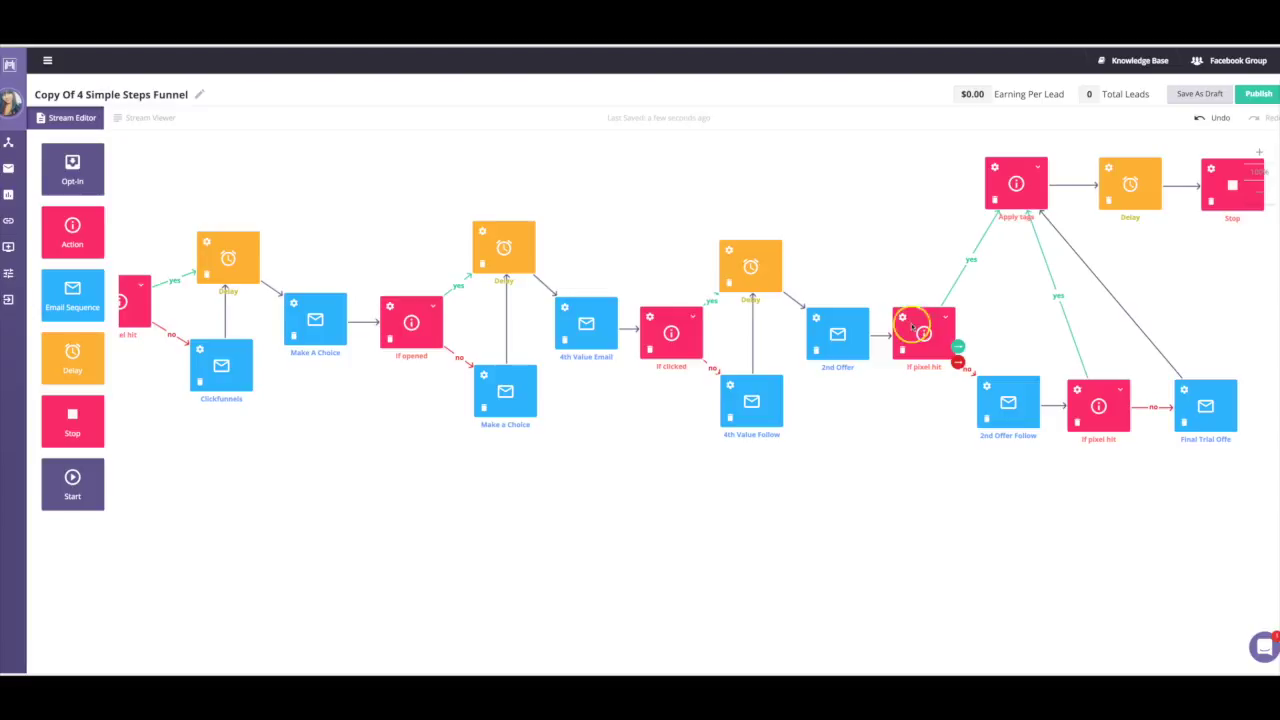
# Step: Check which tag the Apply tags action near the stream's end applies, and close its settings without saving
pyautogui.hscroll(3, 894, 346)
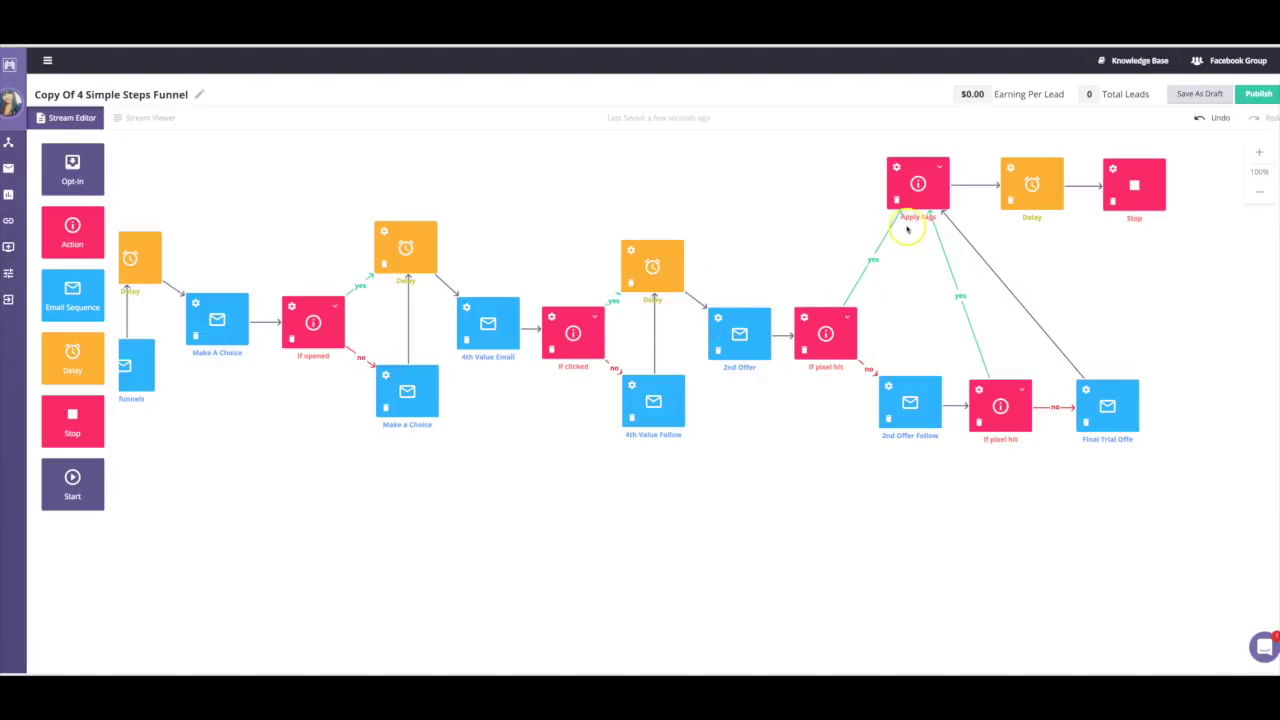
pyautogui.click(897, 167)
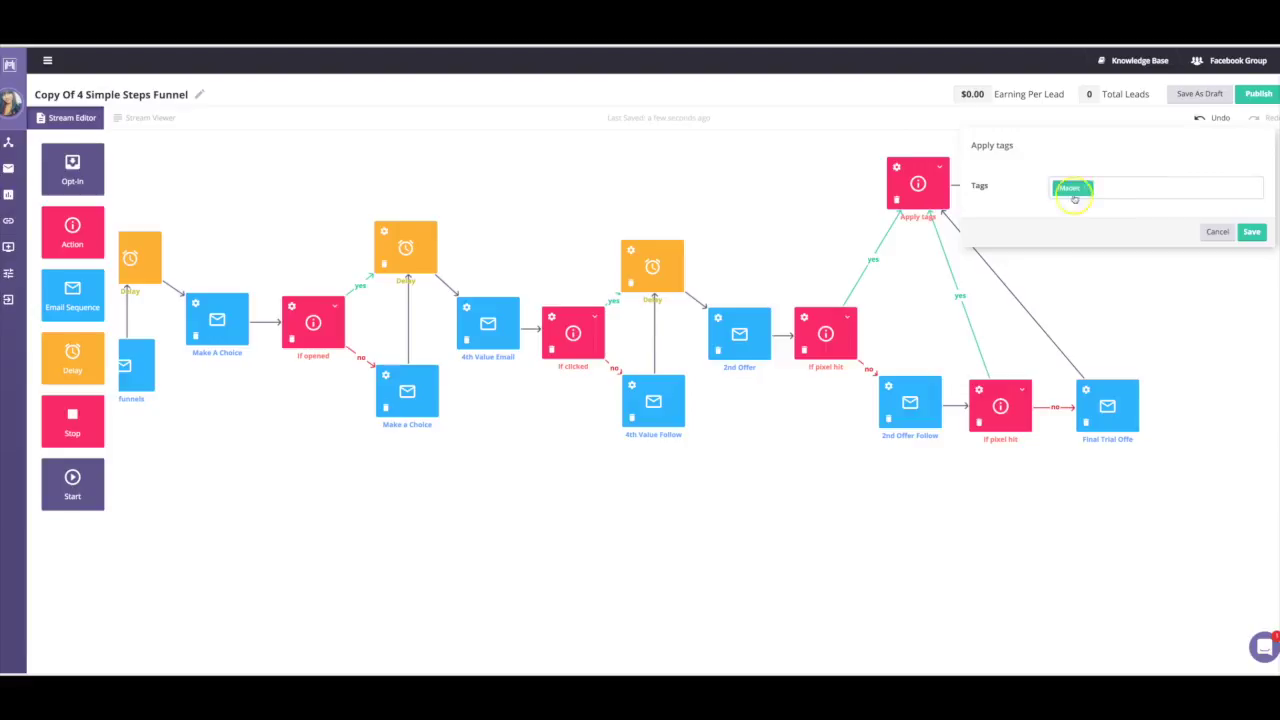
pyautogui.click(1214, 232)
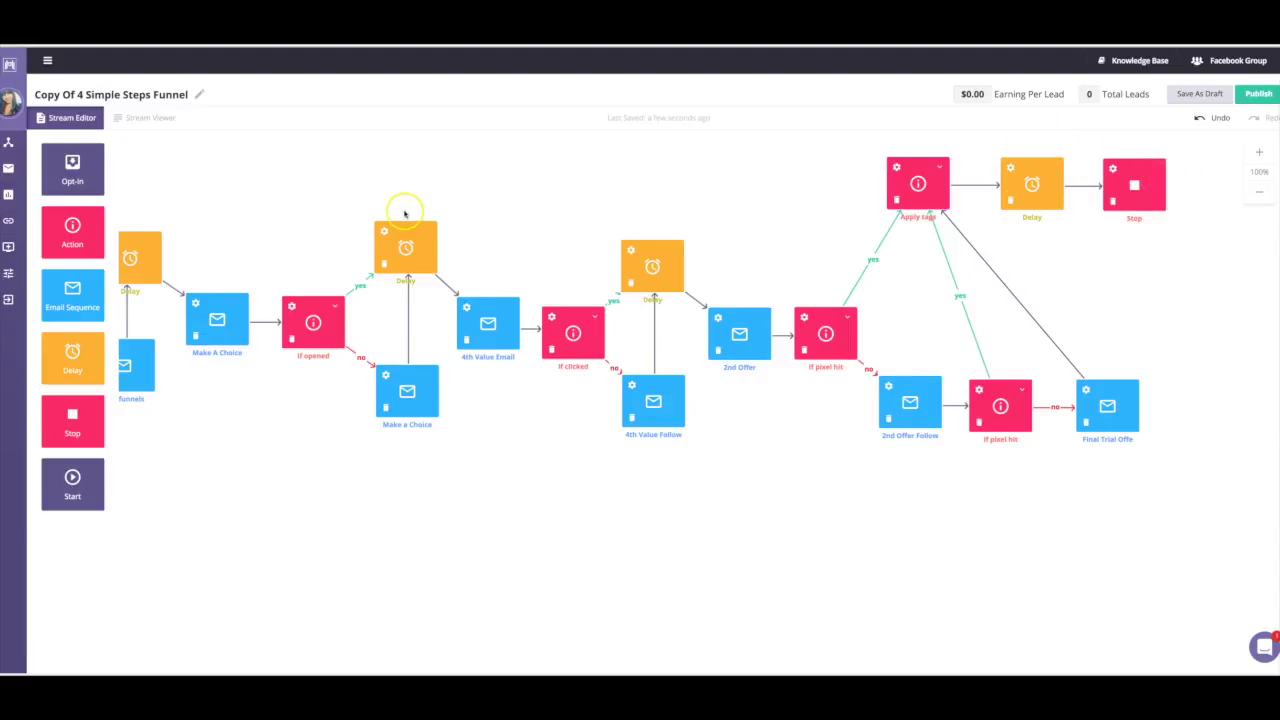
# Step: Look over the whole stream from the Start action to the final Stop block, comparing the yes and no branches
pyautogui.hscroll(-10, 407, 210)
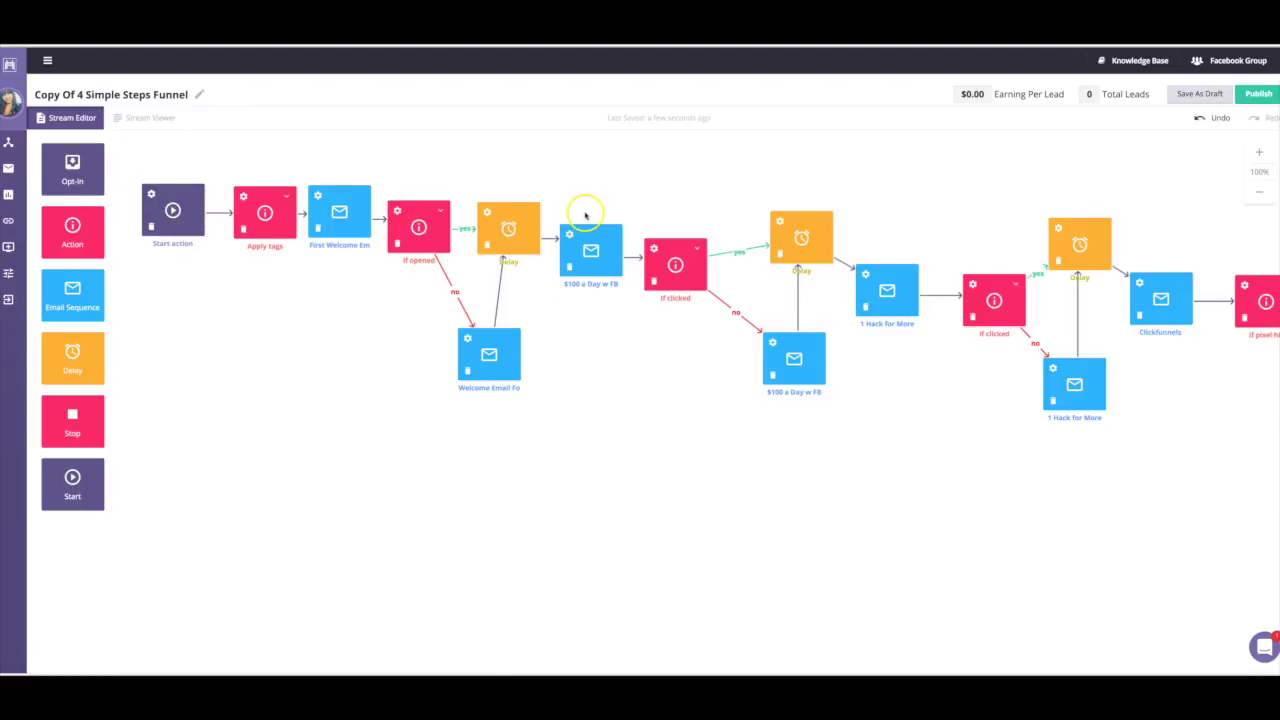
pyautogui.hscroll(15, 584, 212)
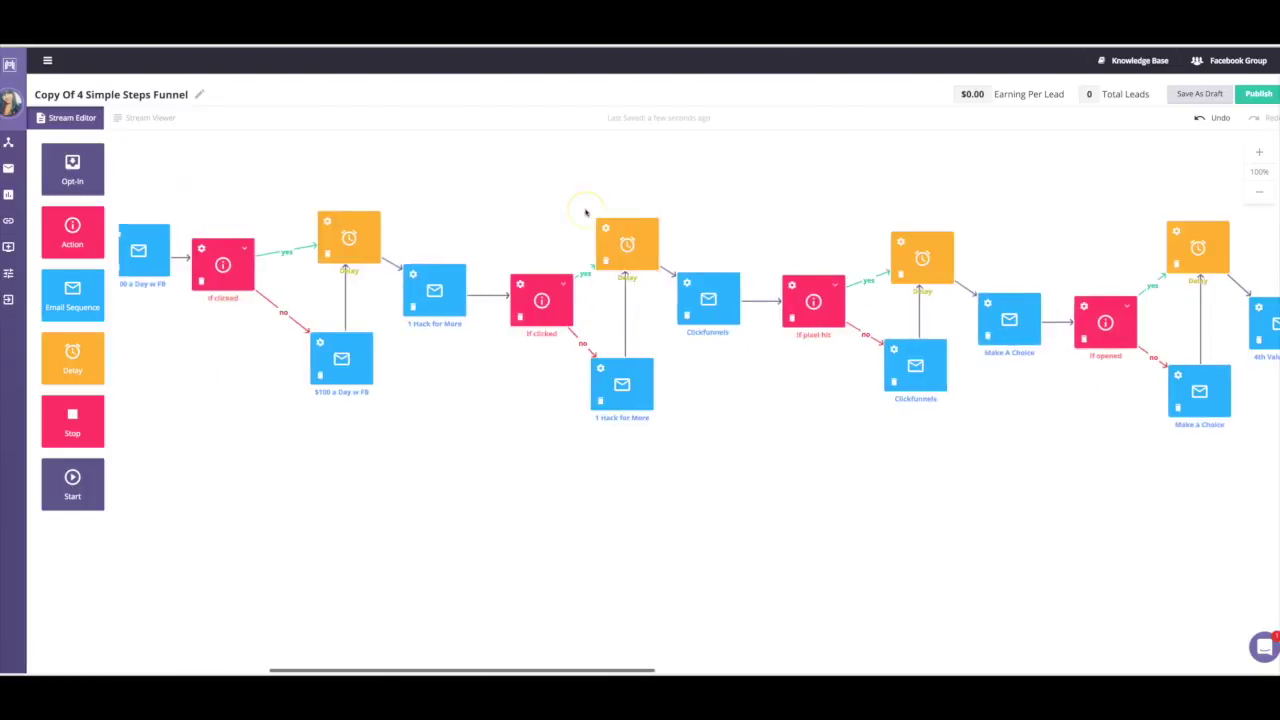
pyautogui.hscroll(3, 586, 212)
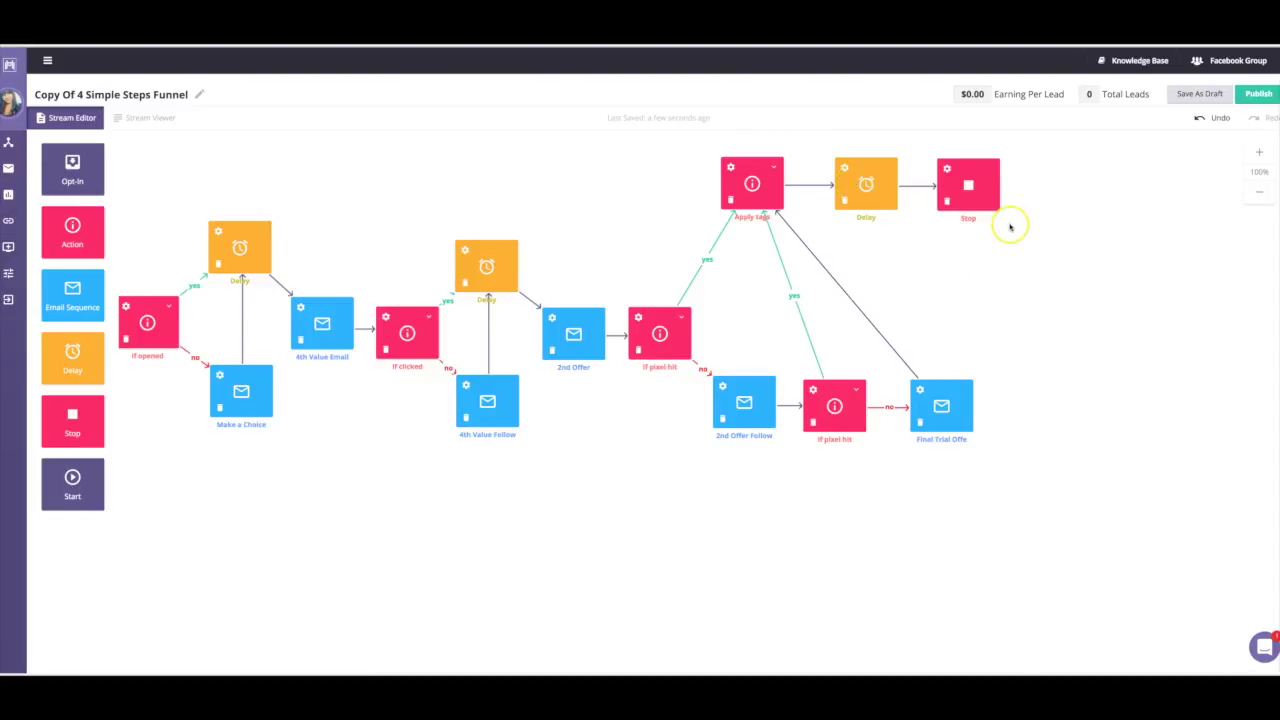
pyautogui.hscroll(1, 1011, 223)
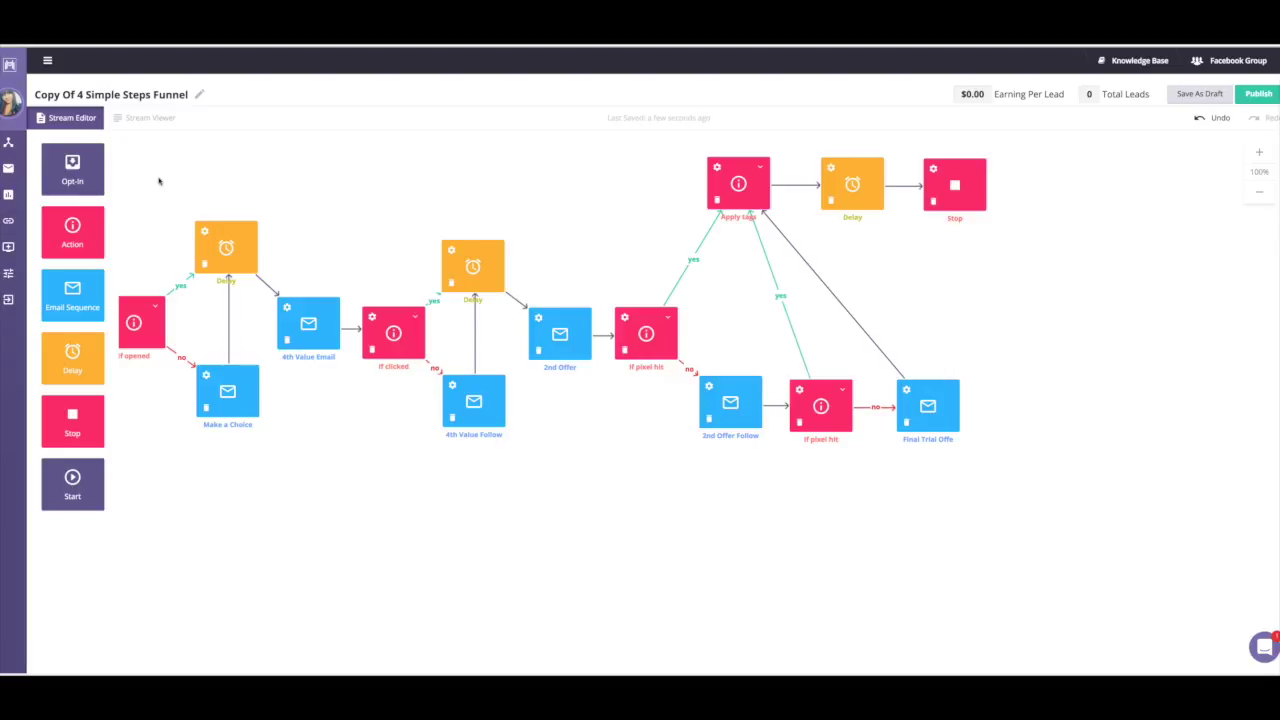
pyautogui.moveTo(474, 310)
pyautogui.hscroll(-7, 538, 262)
pyautogui.hscroll(-1, 538, 262)
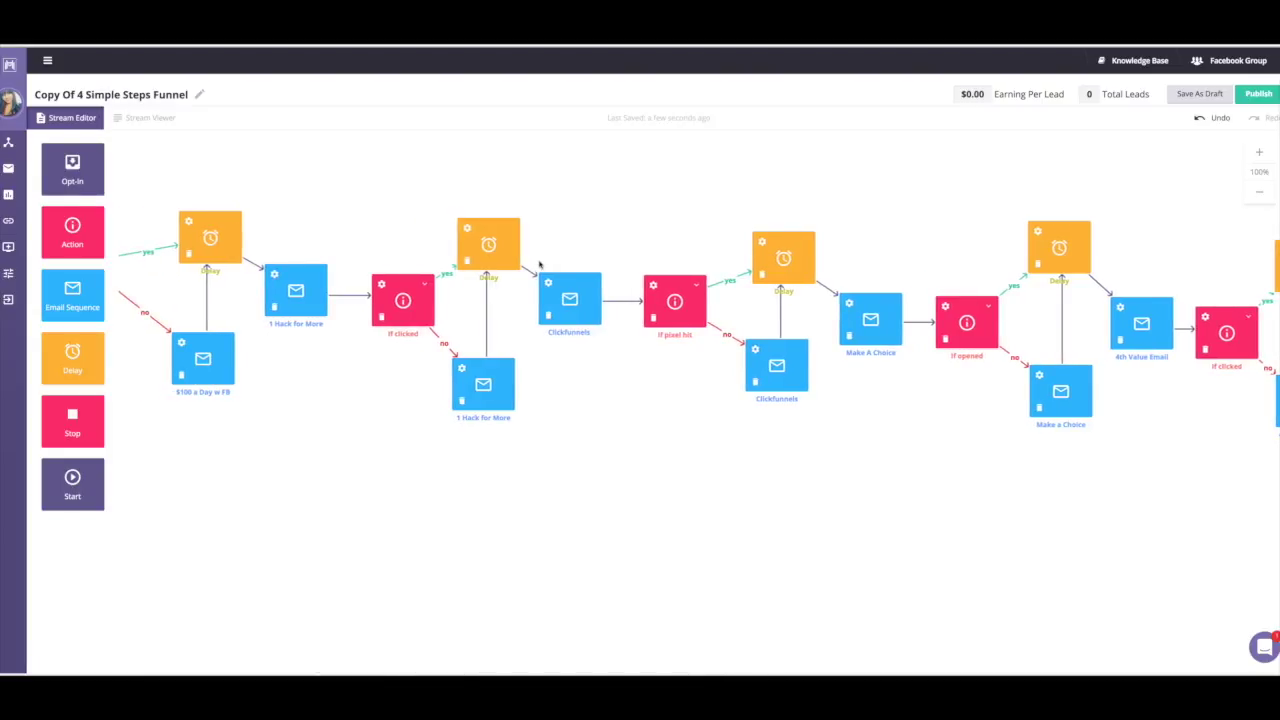
pyautogui.hscroll(8, 606, 250)
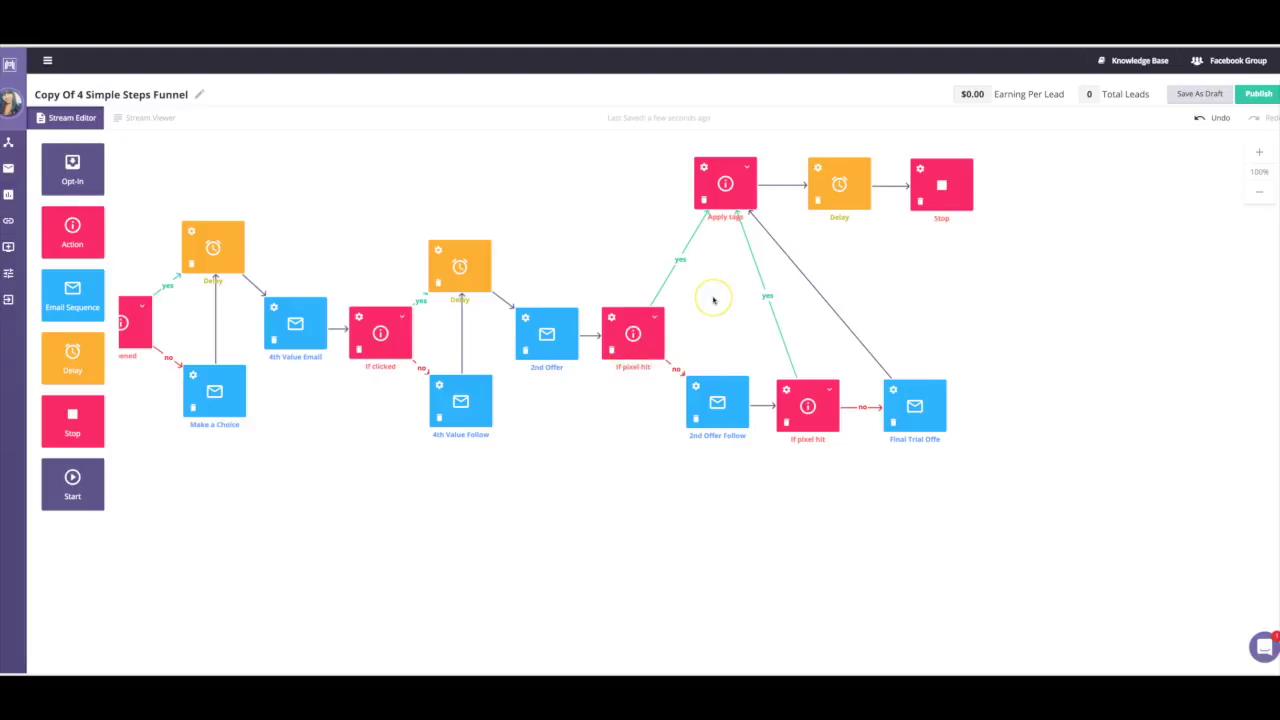
pyautogui.hscroll(-10, 679, 290)
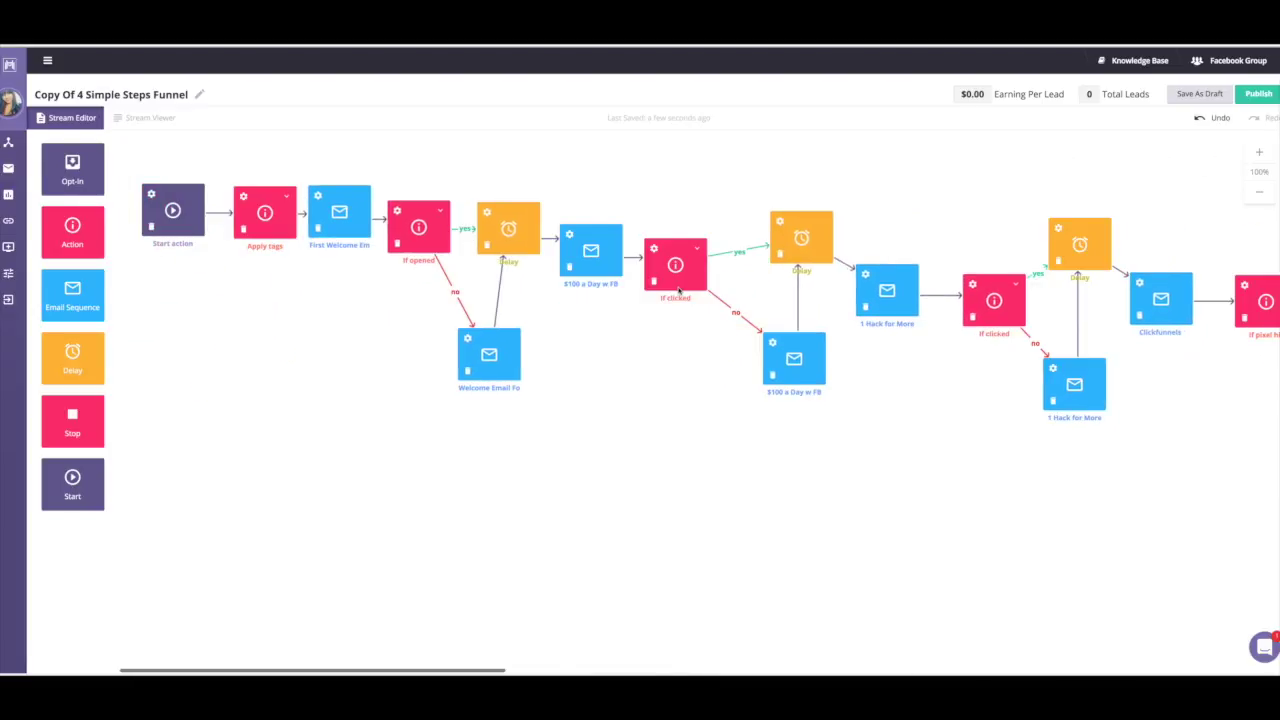
# Step: Return to the list of streams and reopen the drafted Copy of 4 Simple Steps Funnel in the stream editor
pyautogui.hotkey('alt', 'Left')
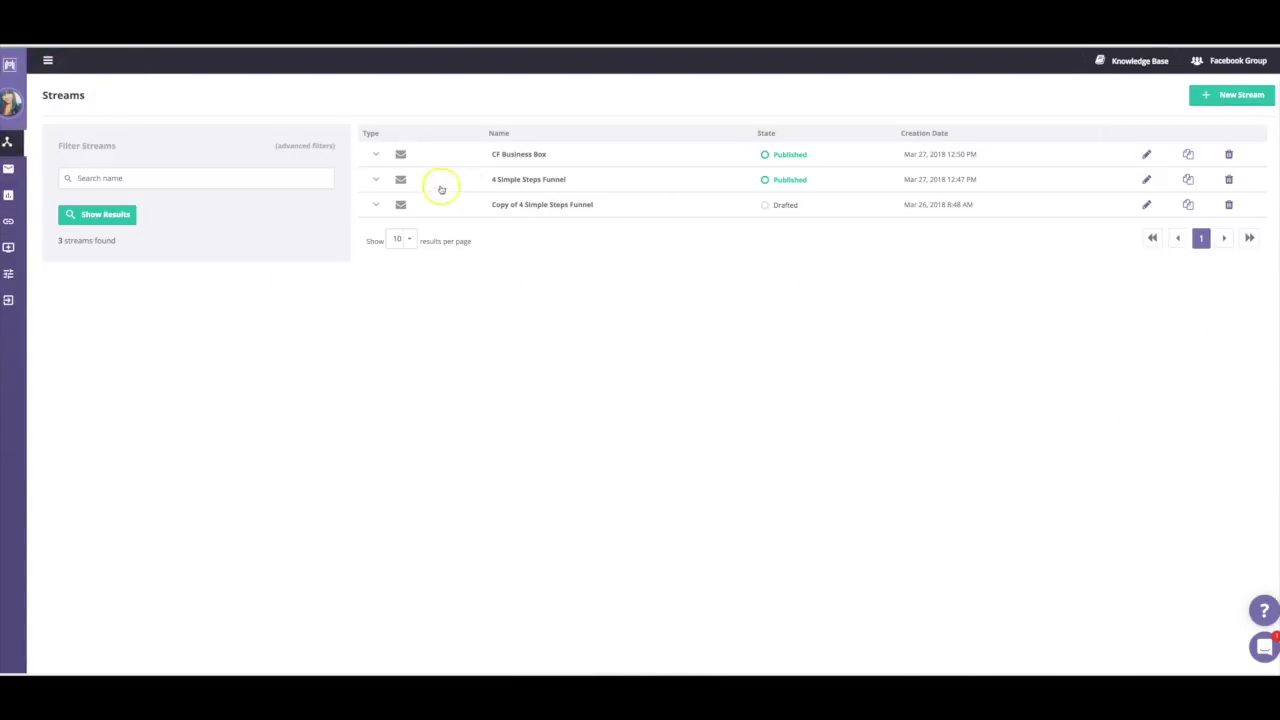
pyautogui.click(557, 206)
pyautogui.click(1131, 207)
pyautogui.click(1146, 204)
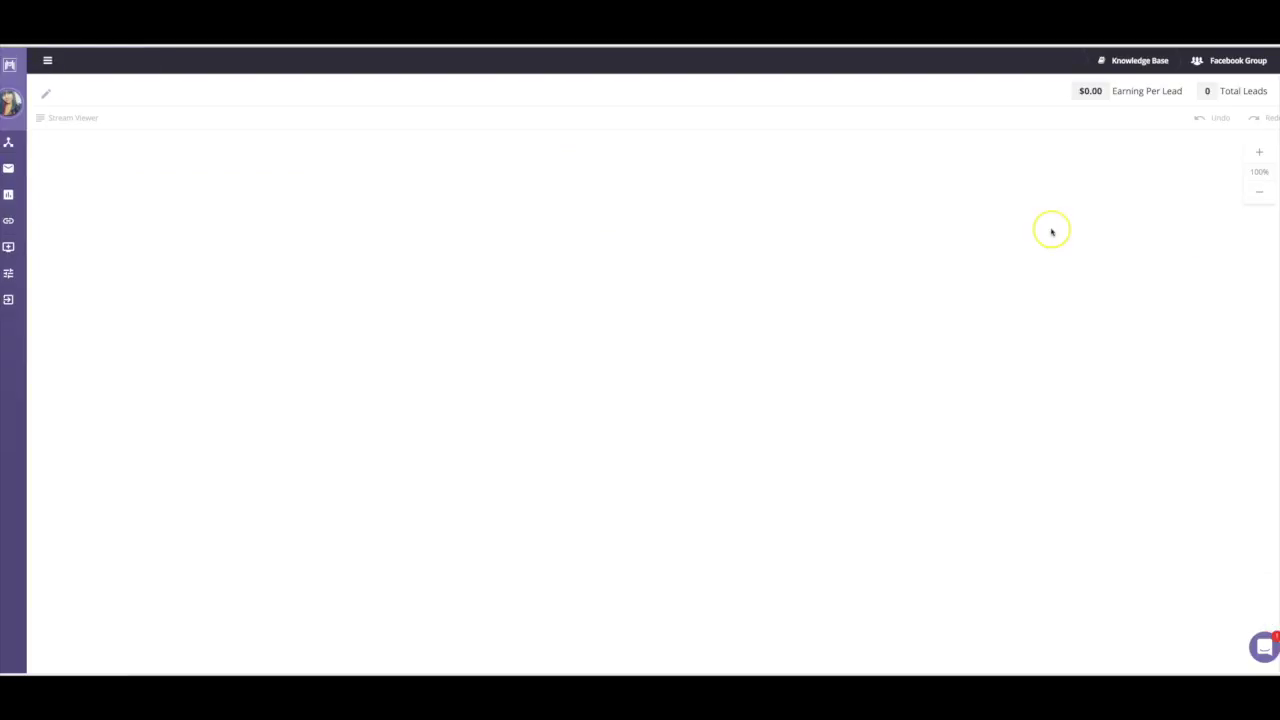
pyautogui.hscroll(3, 929, 232)
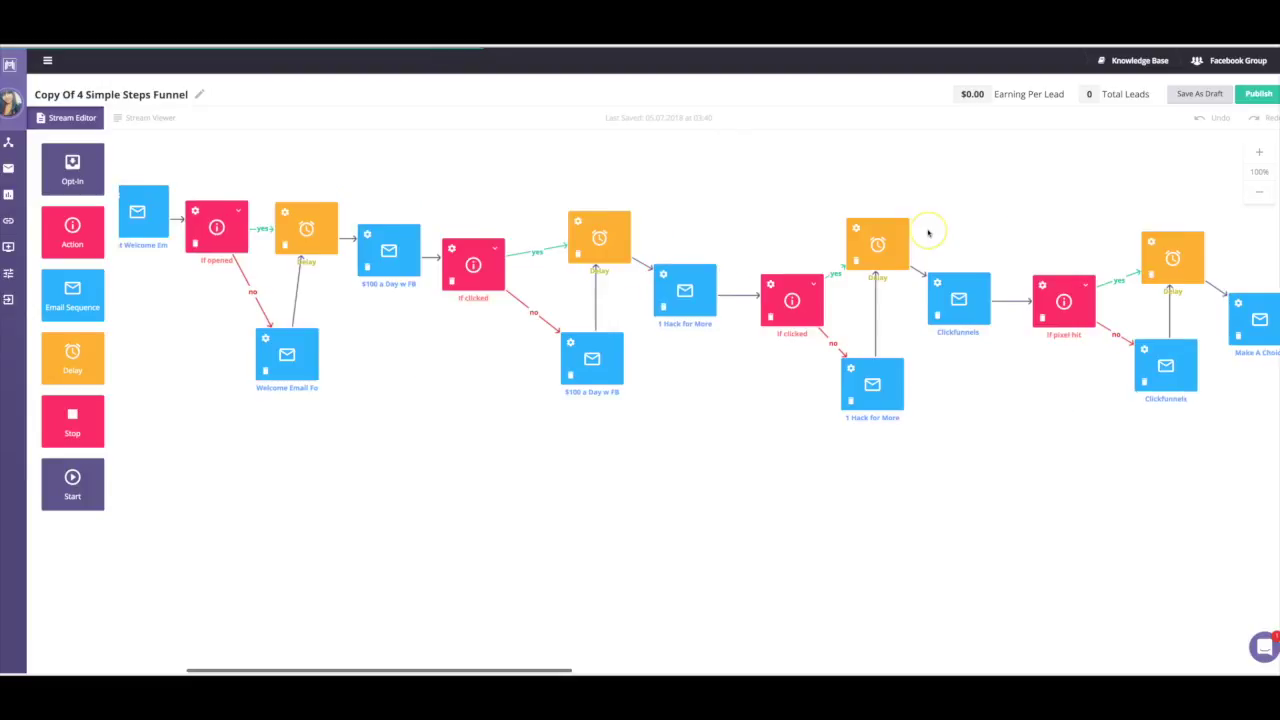
pyautogui.hscroll(5, 929, 232)
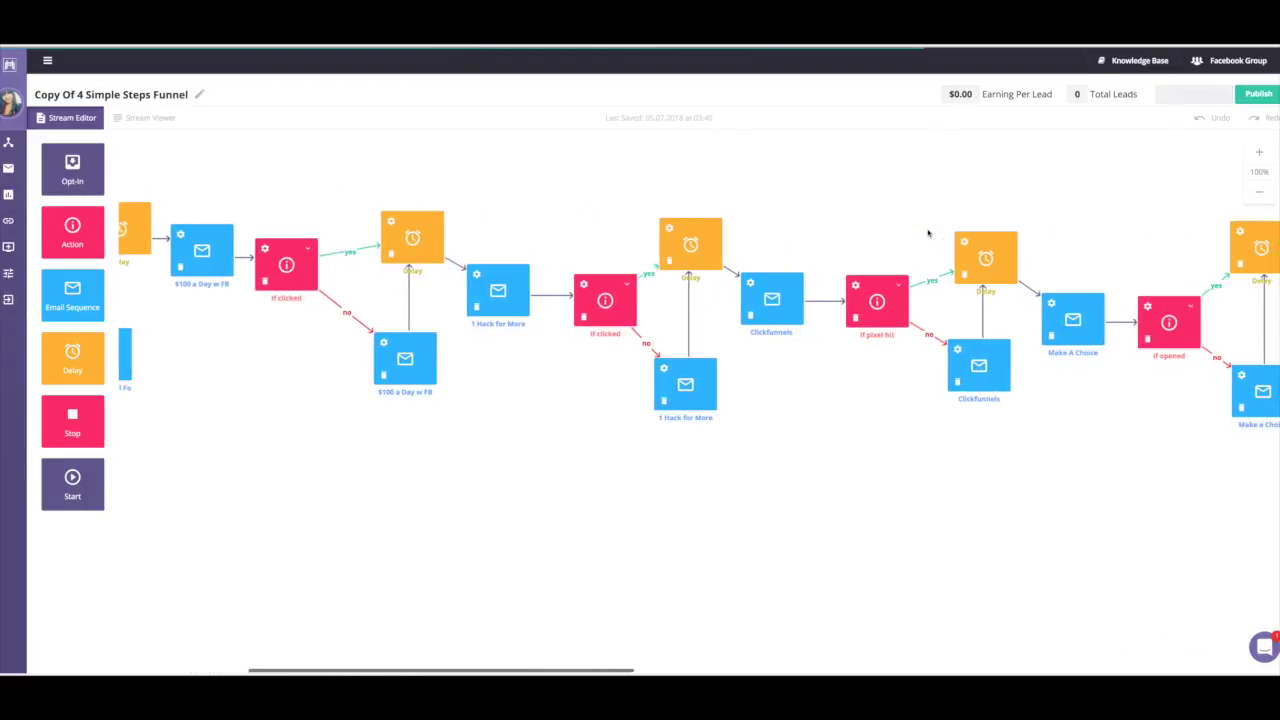
pyautogui.hscroll(10, 923, 232)
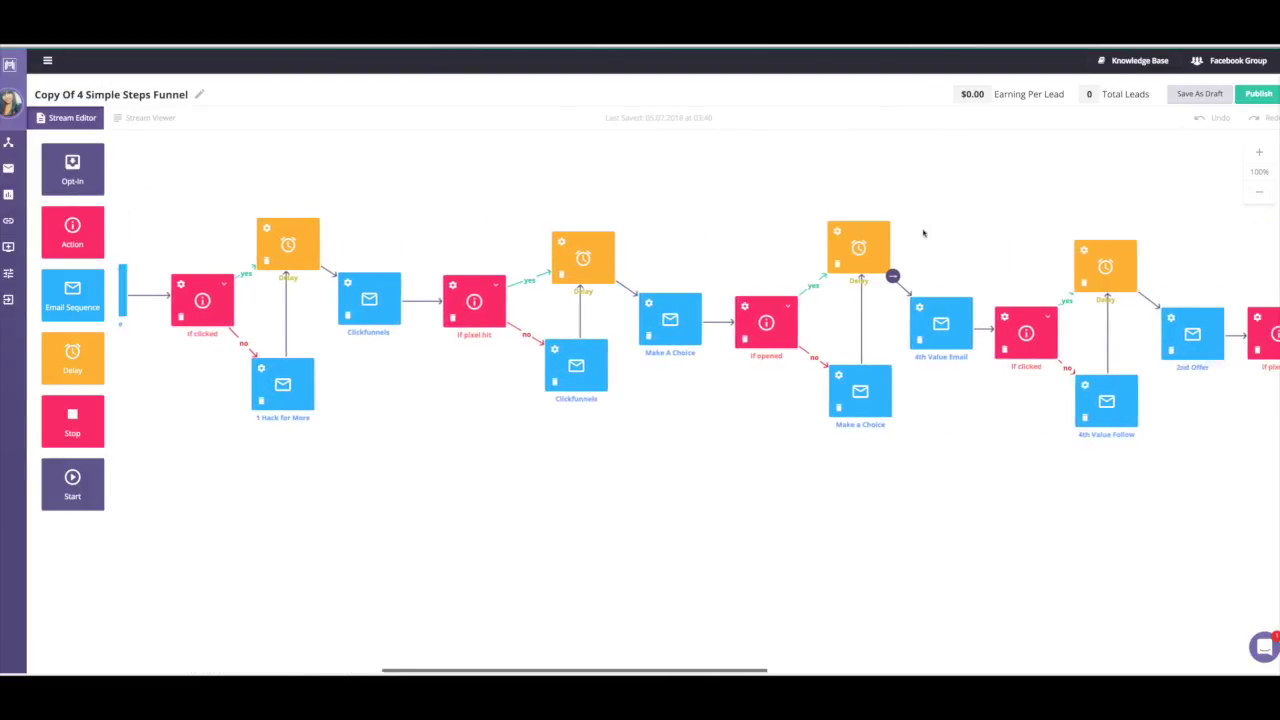
# Step: Look over the copied stream's sequence from the Start action through the value emails to the final Apply tags, Delay and Stop blocks
pyautogui.hscroll(8, 923, 232)
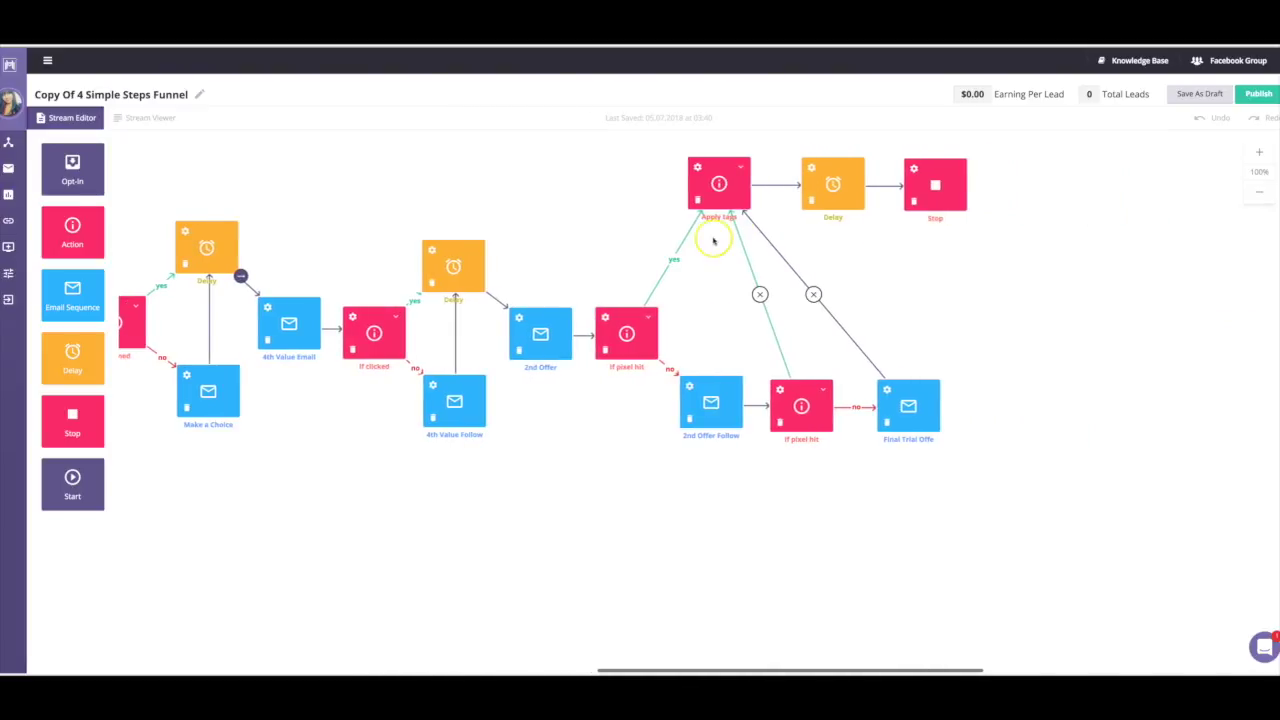
pyautogui.hscroll(-10, 713, 240)
pyautogui.hscroll(-9, 713, 240)
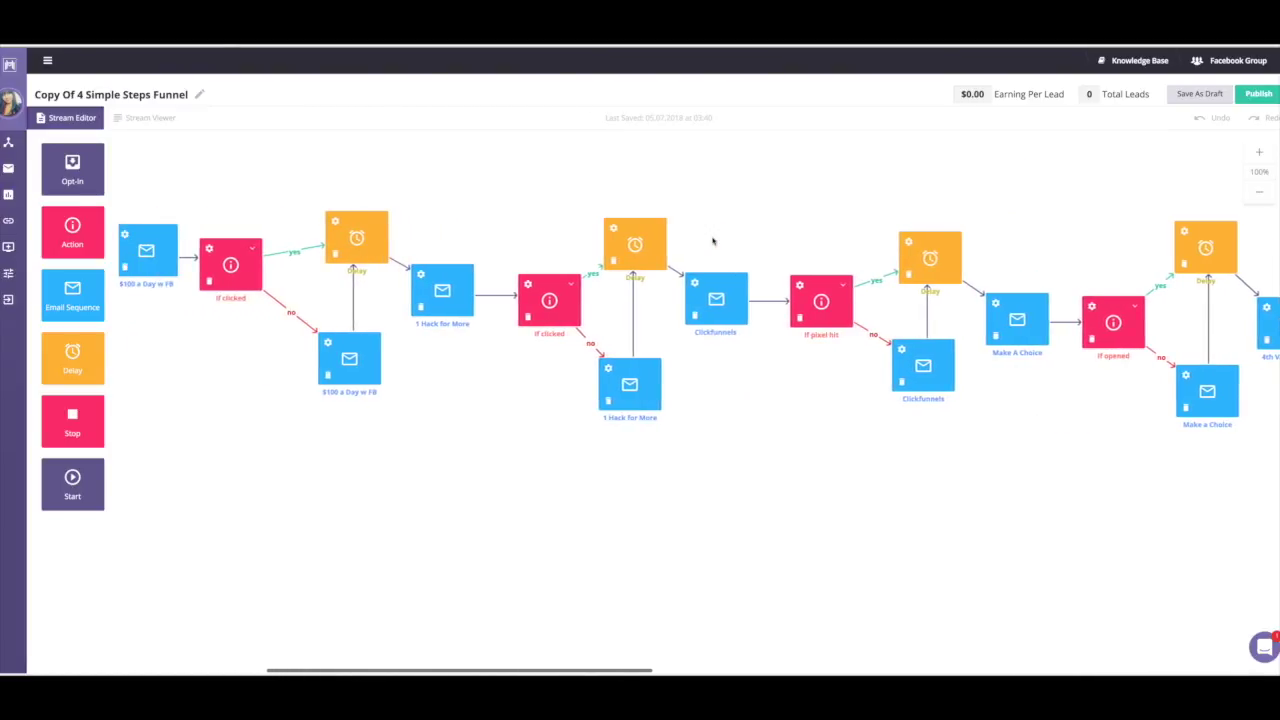
pyautogui.hscroll(-6, 713, 240)
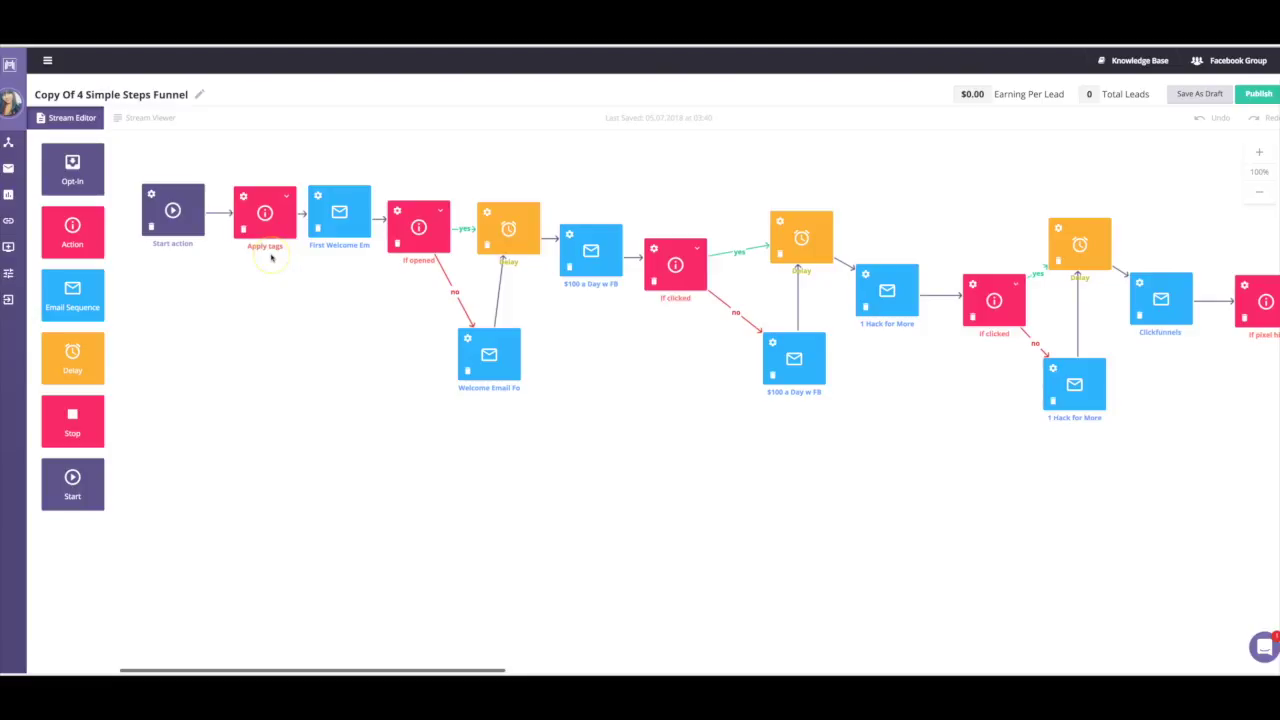
pyautogui.hscroll(6, 270, 258)
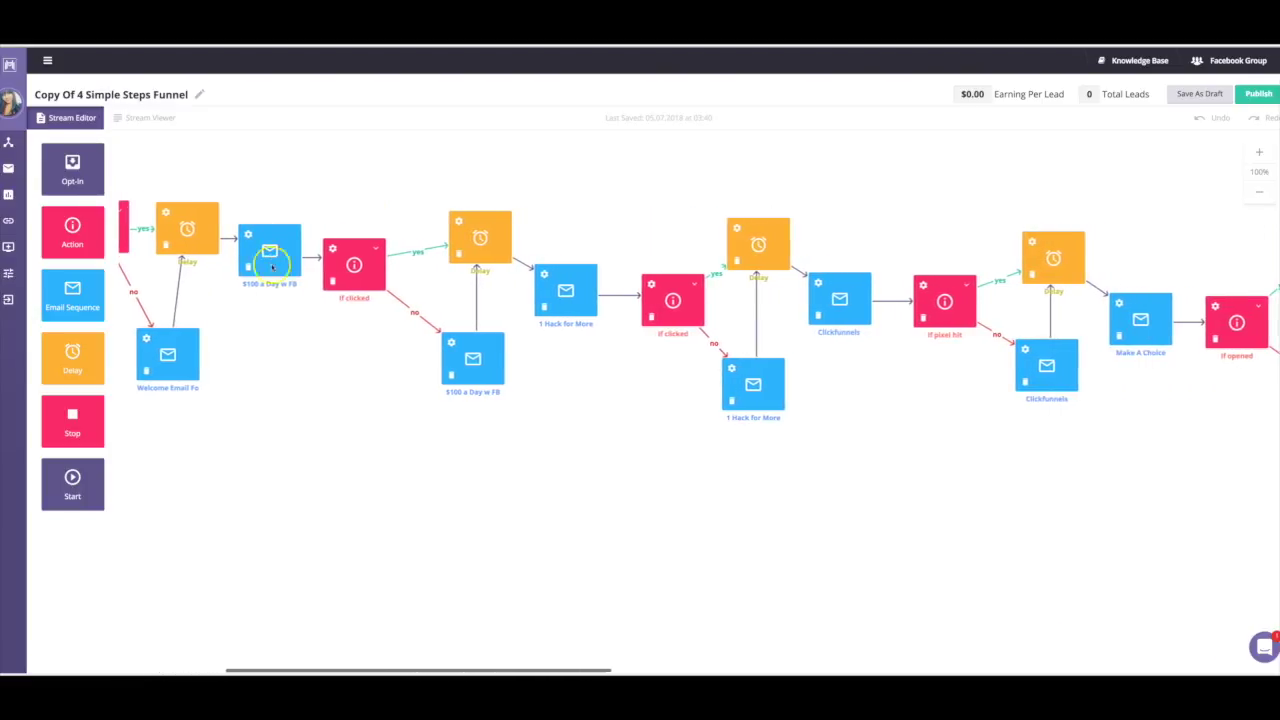
pyautogui.hscroll(5, 715, 315)
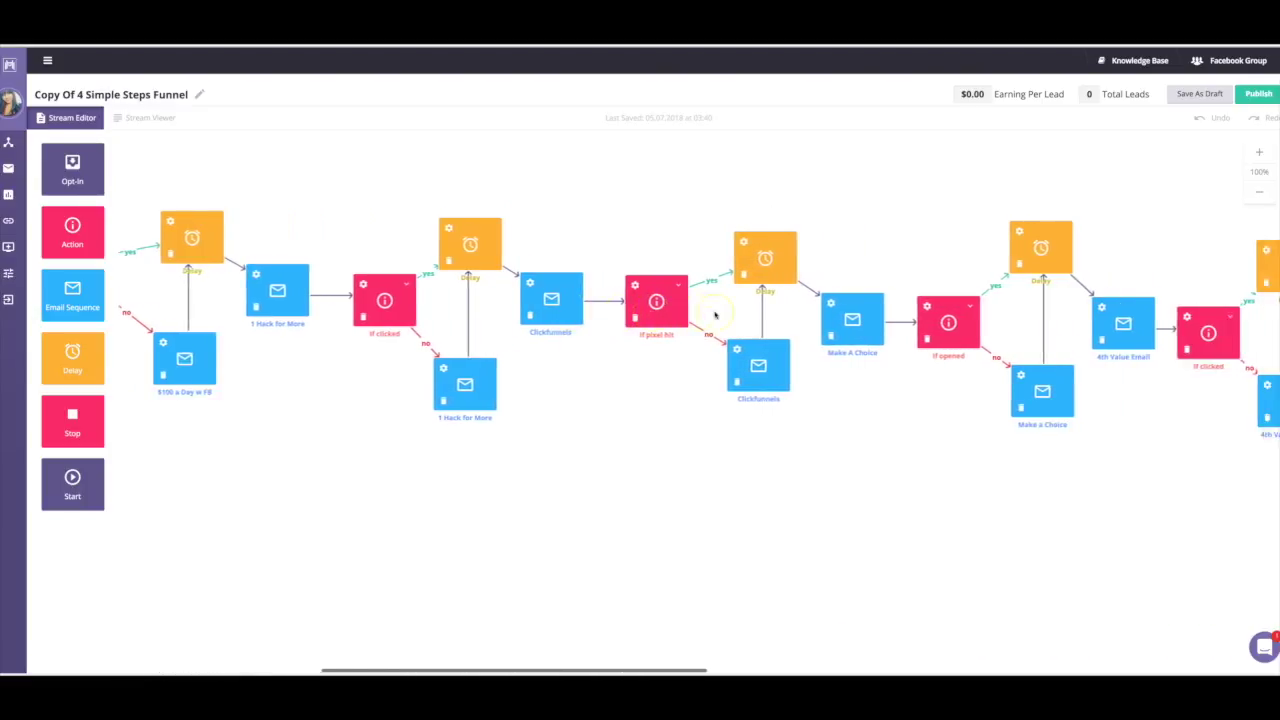
pyautogui.hscroll(15, 715, 315)
pyautogui.hscroll(-20, 715, 315)
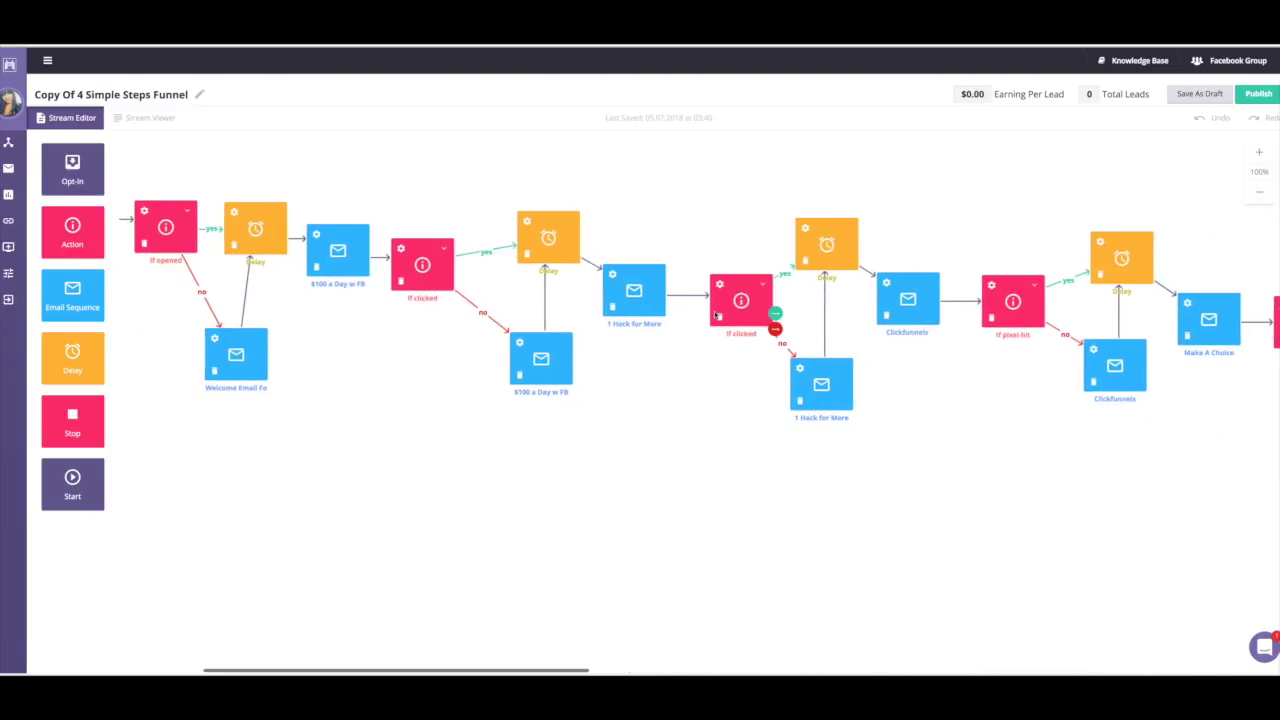
pyautogui.hscroll(-4, 715, 315)
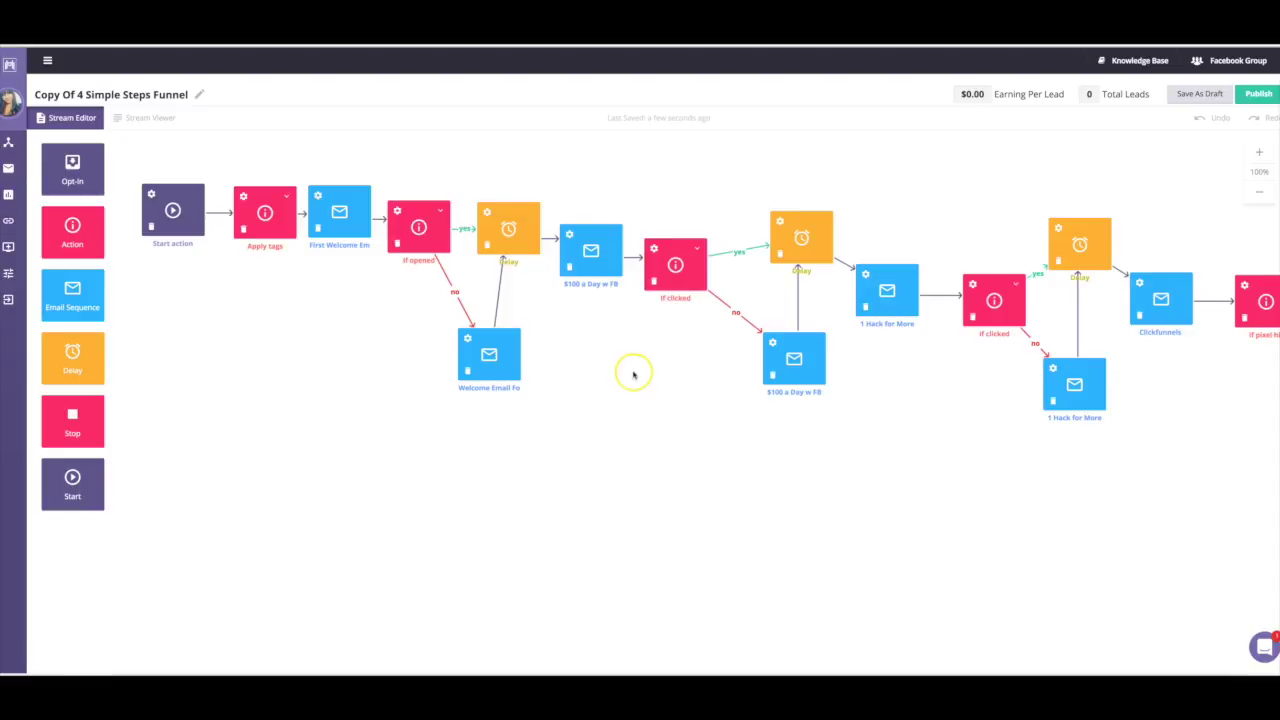
# Step: Examine the follow-up emails on the no branches, from $100 a Day w FB through Clickfunnels and Make a Choice to the 2nd Offer
pyautogui.hscroll(3, 634, 374)
pyautogui.hscroll(9, 634, 374)
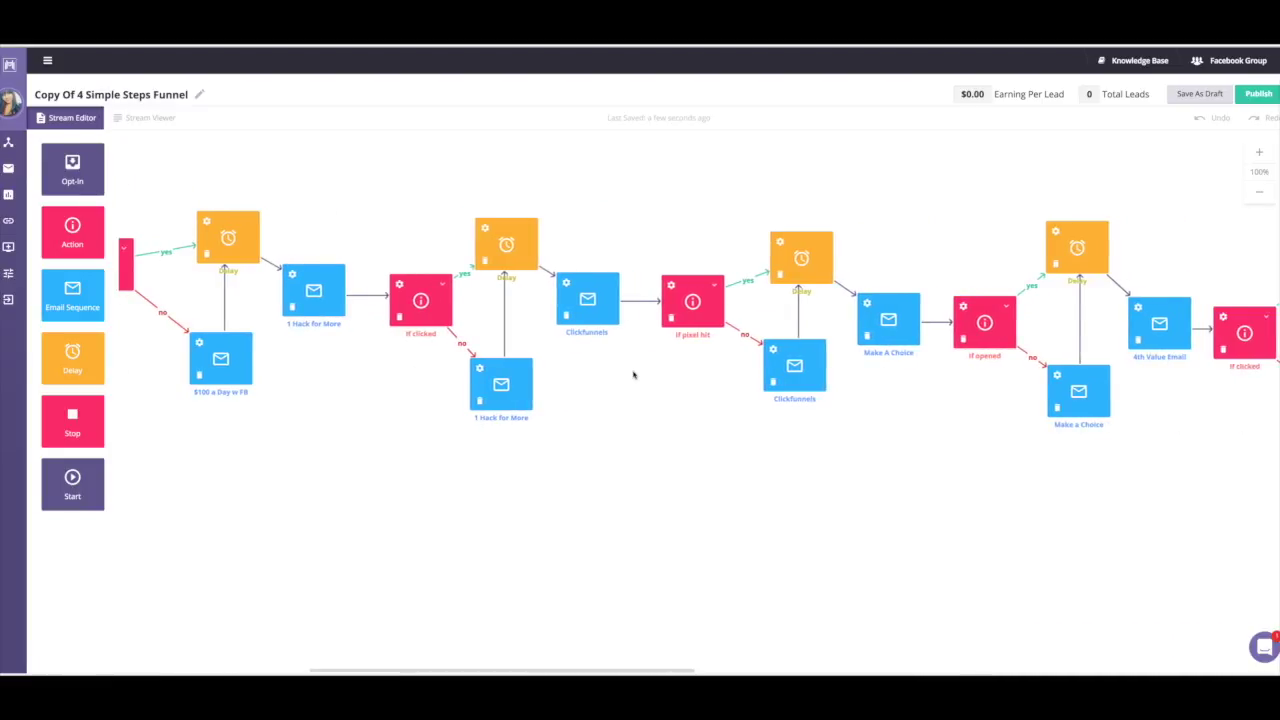
pyautogui.click(690, 377)
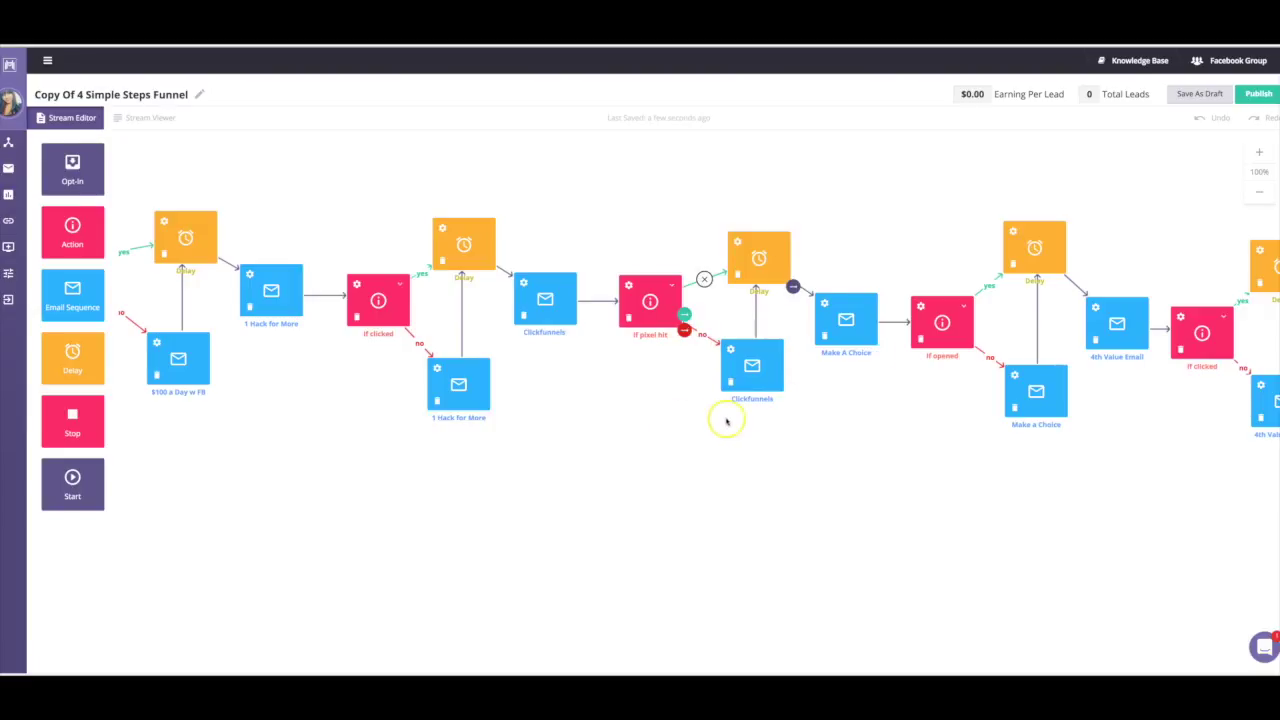
pyautogui.hscroll(4, 780, 285)
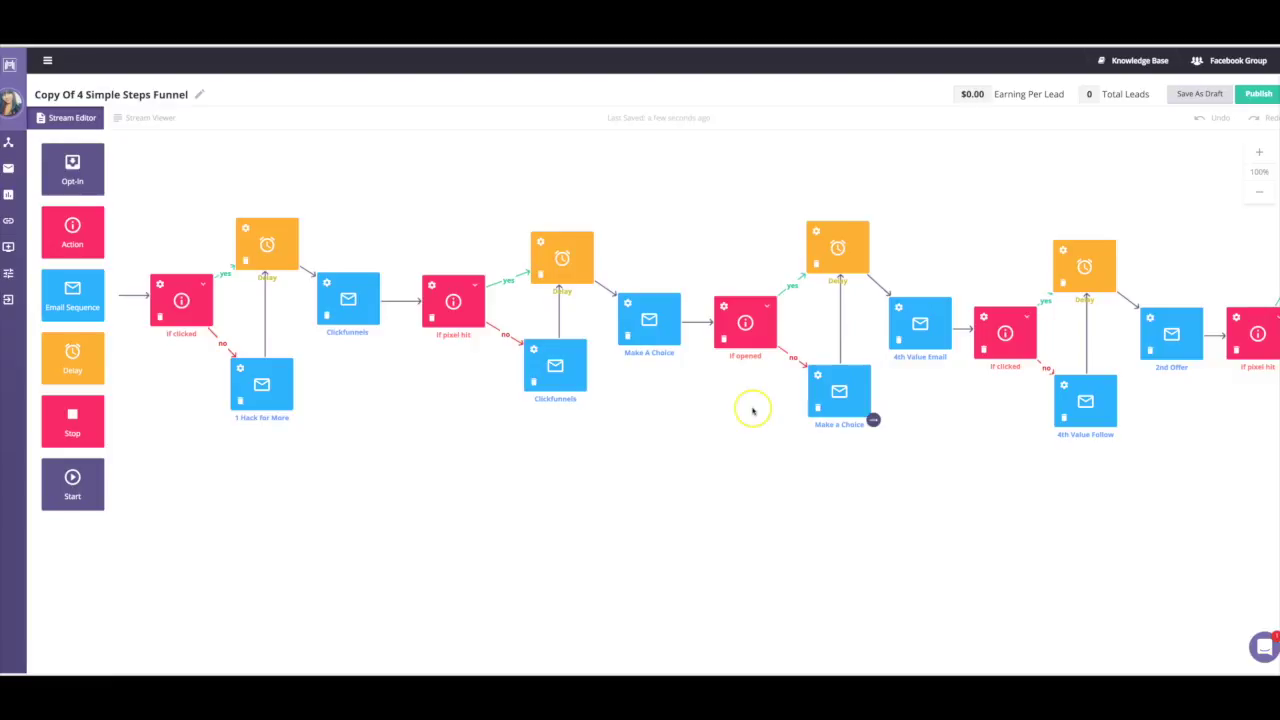
pyautogui.hscroll(5, 753, 410)
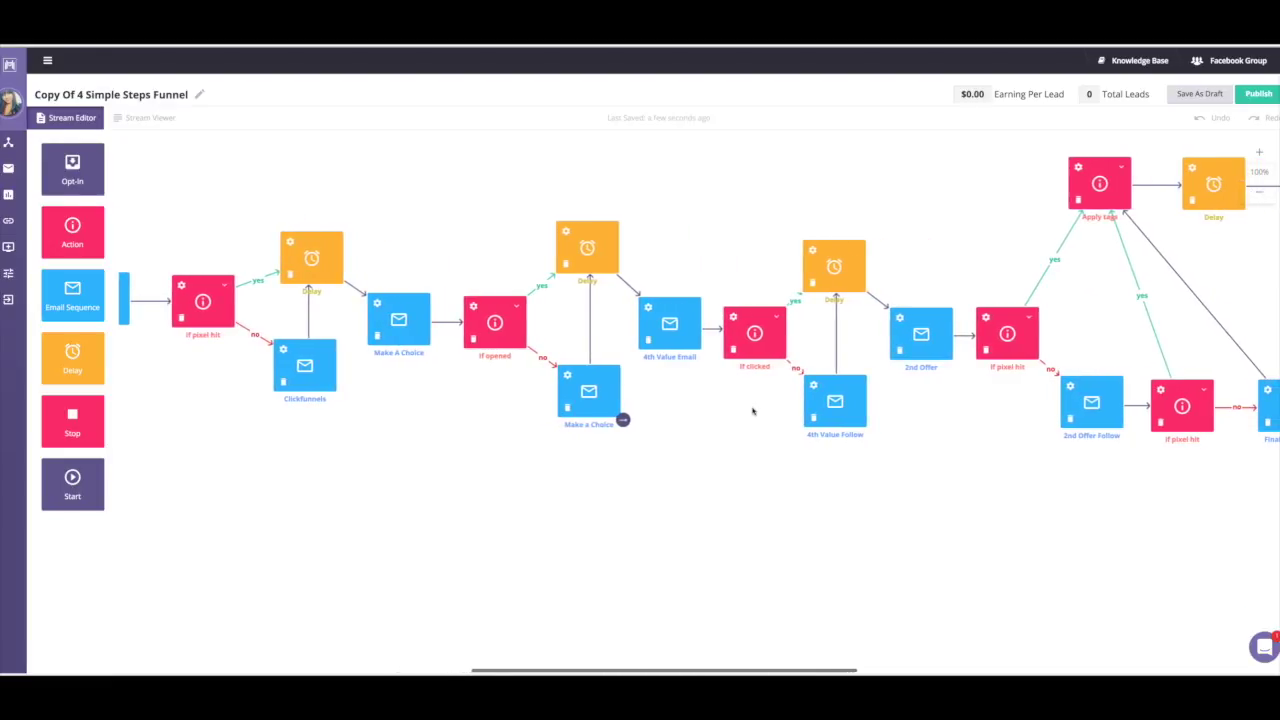
pyautogui.hscroll(3, 676, 424)
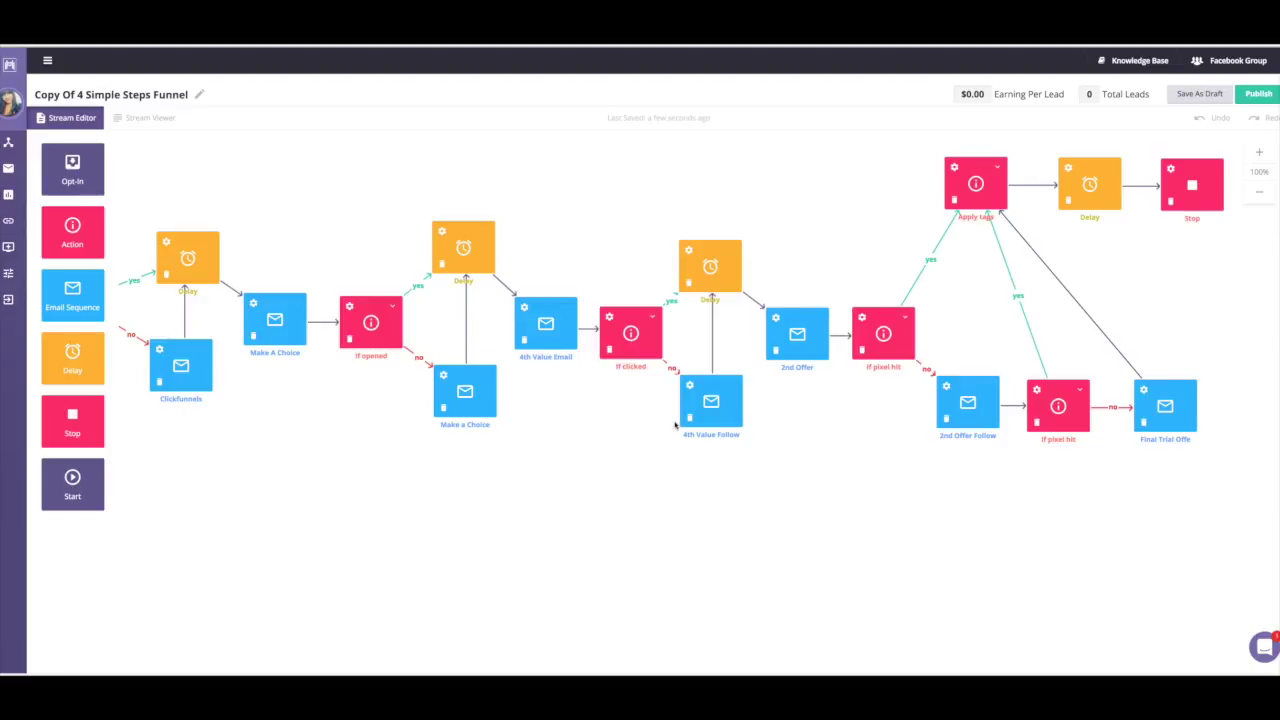
pyautogui.hscroll(-15, 708, 428)
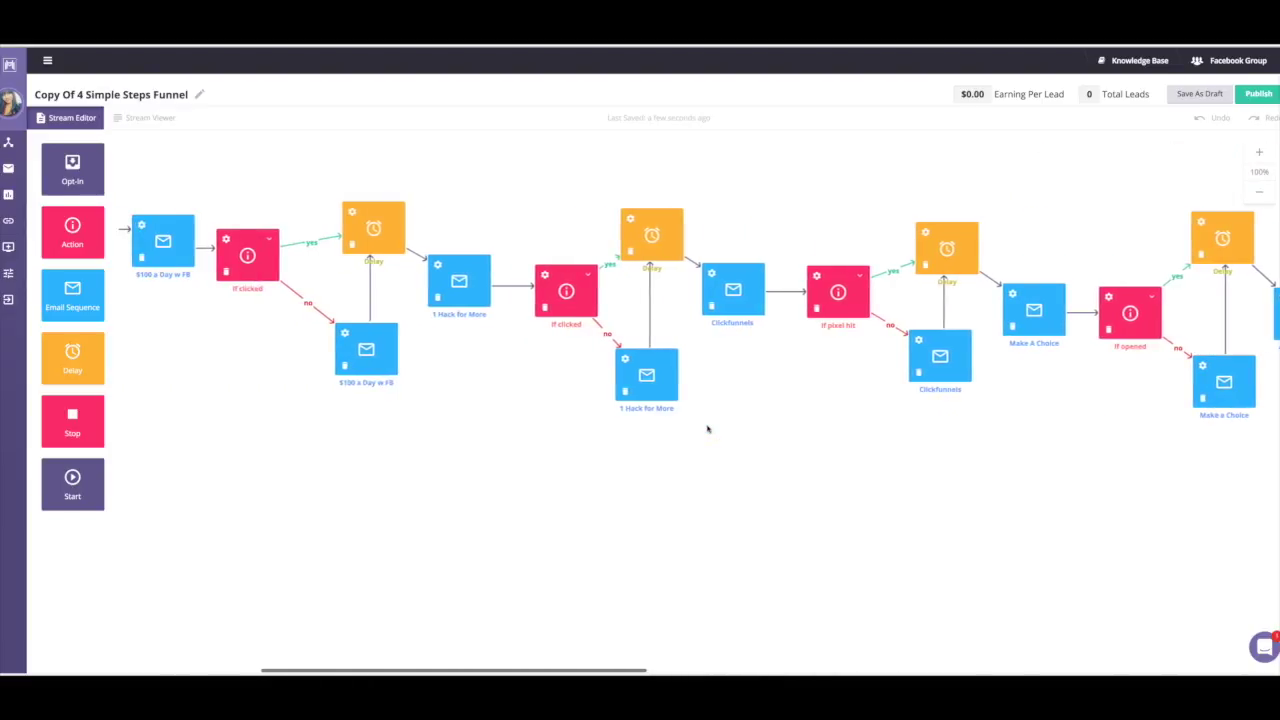
pyautogui.hscroll(-10, 707, 429)
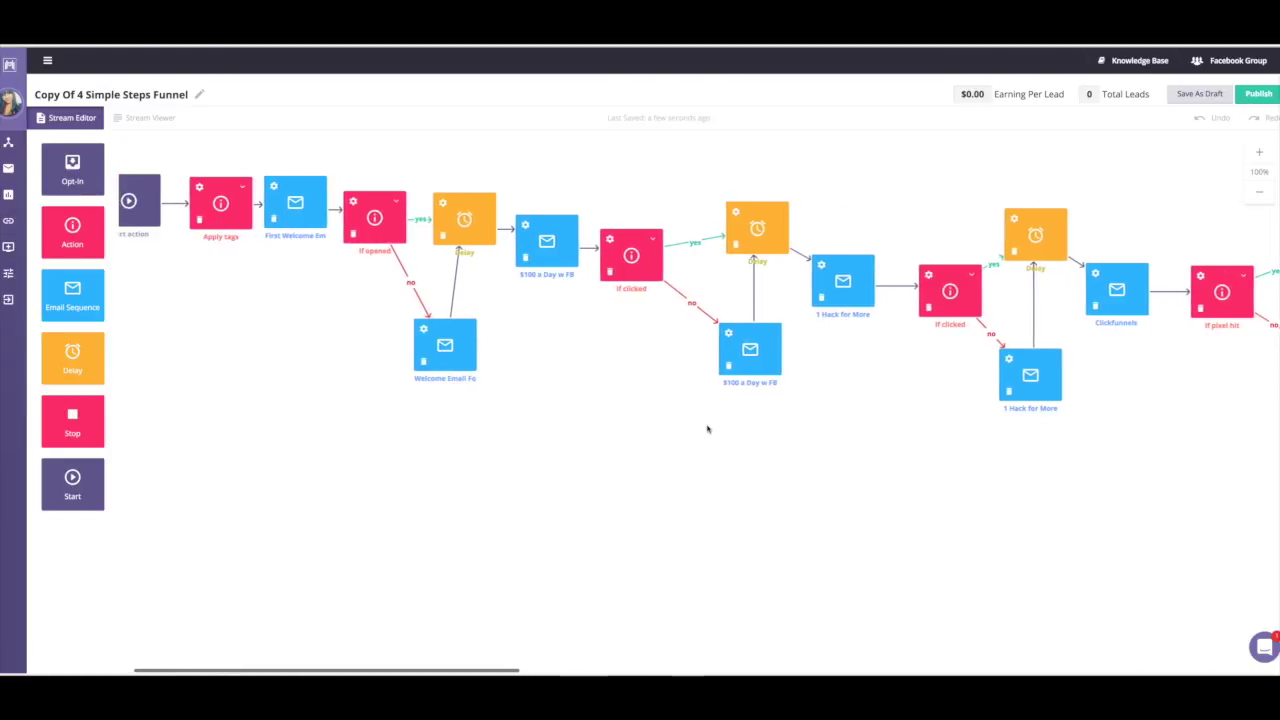
pyautogui.hscroll(-3, 707, 429)
pyautogui.click(660, 372)
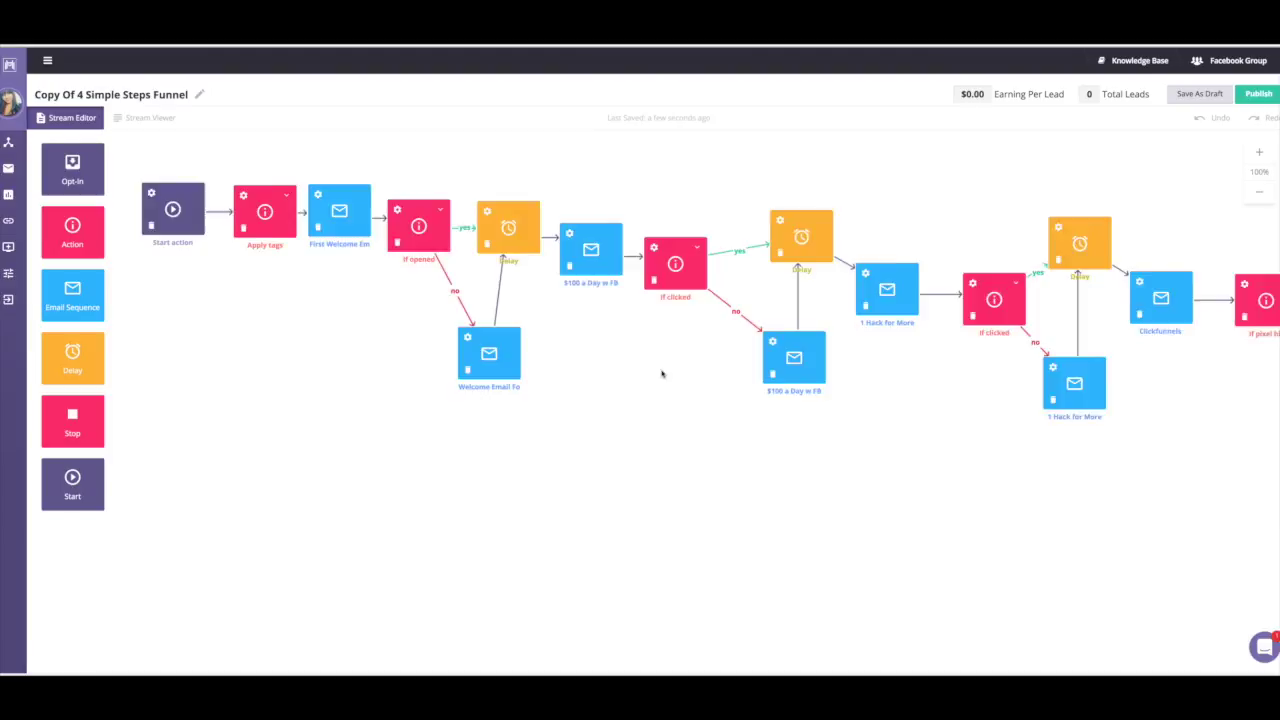
pyautogui.hscroll(15, 661, 373)
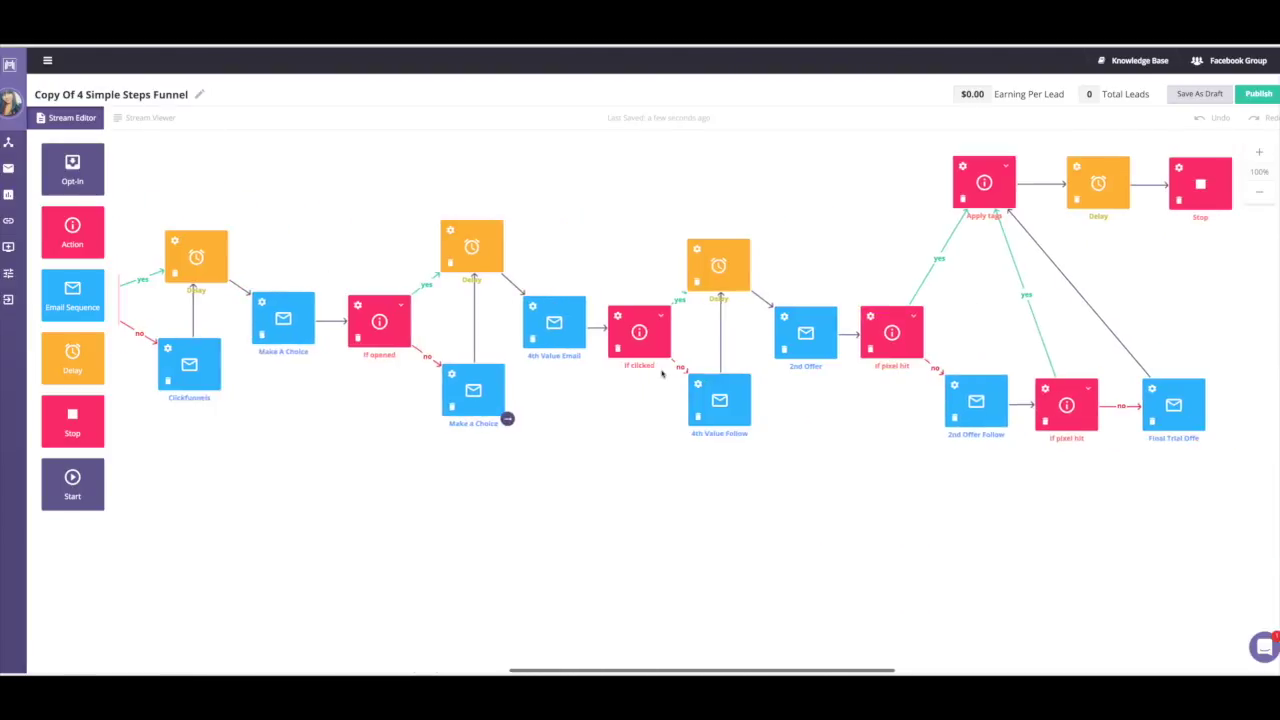
pyautogui.hscroll(3, 661, 373)
pyautogui.hscroll(-3, 594, 428)
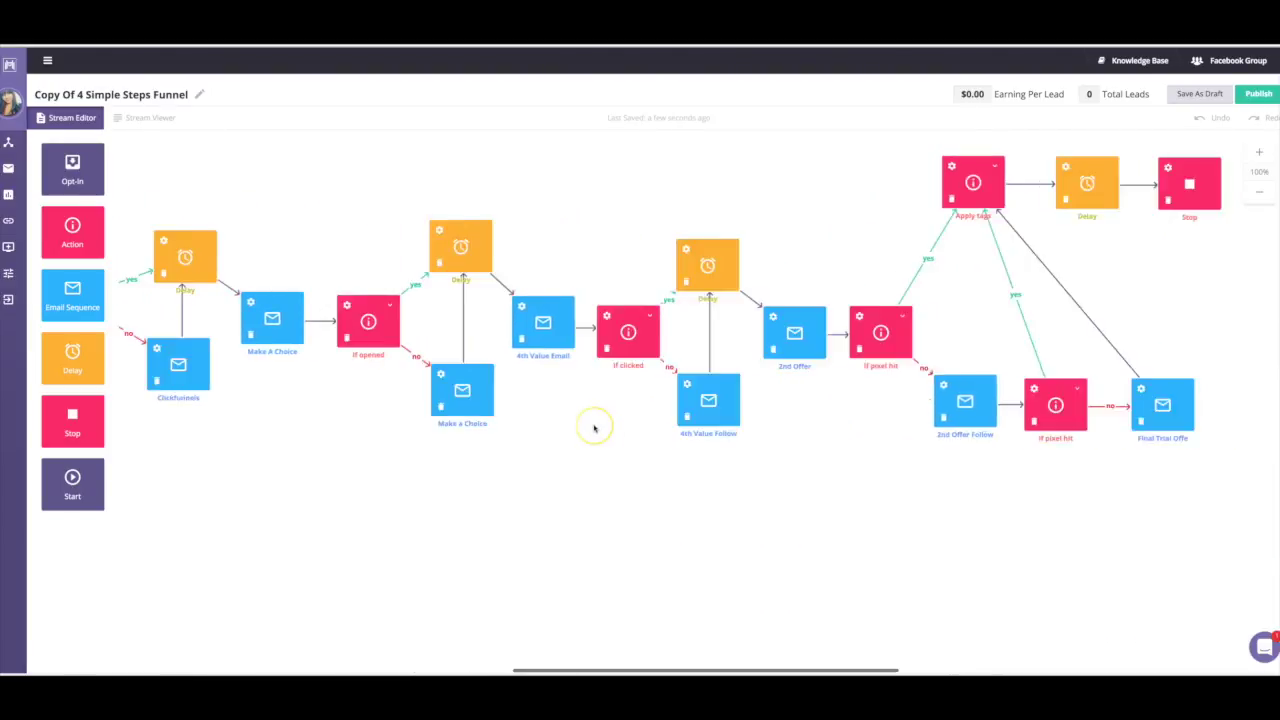
pyautogui.hscroll(-15, 594, 428)
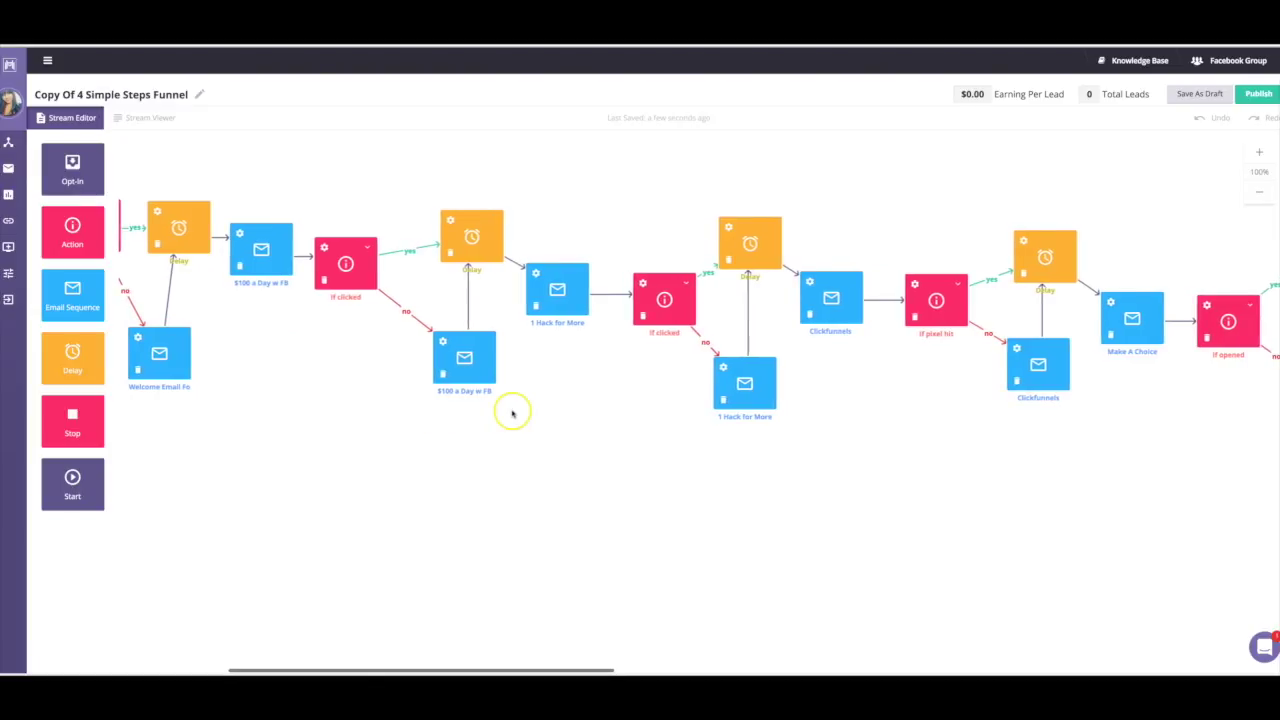
pyautogui.hscroll(-5, 372, 430)
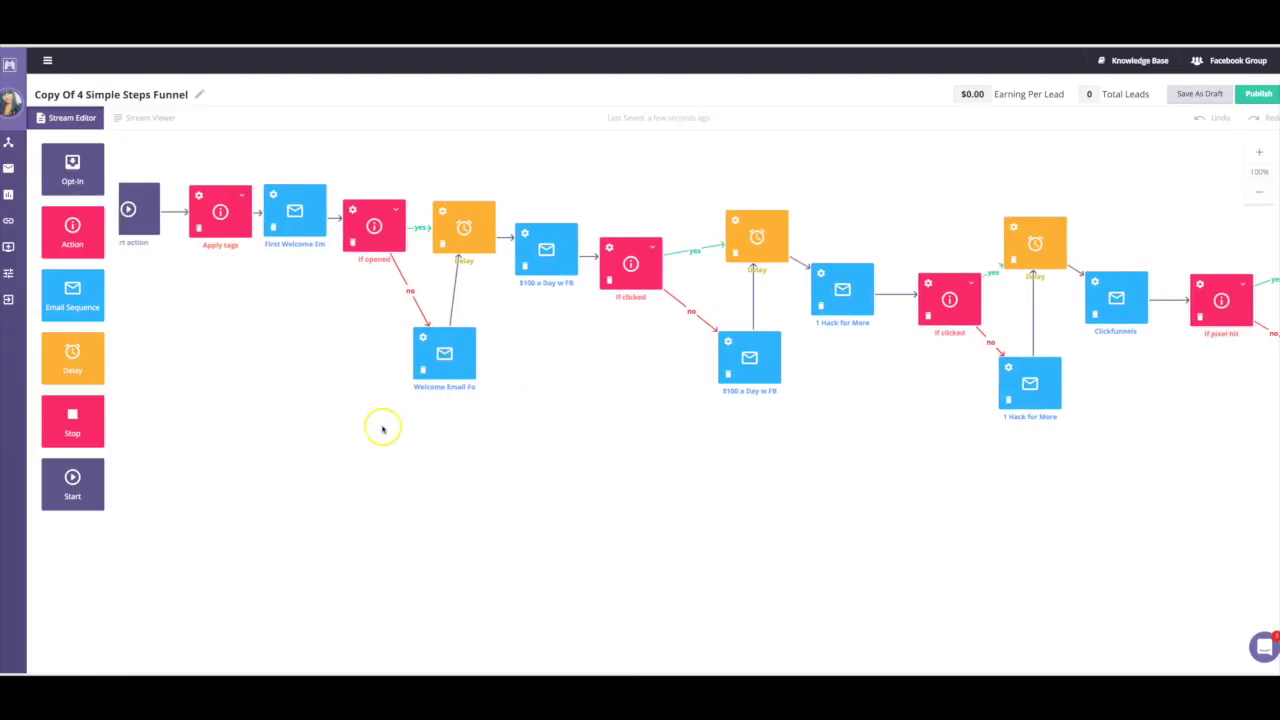
pyautogui.hscroll(-1, 375, 429)
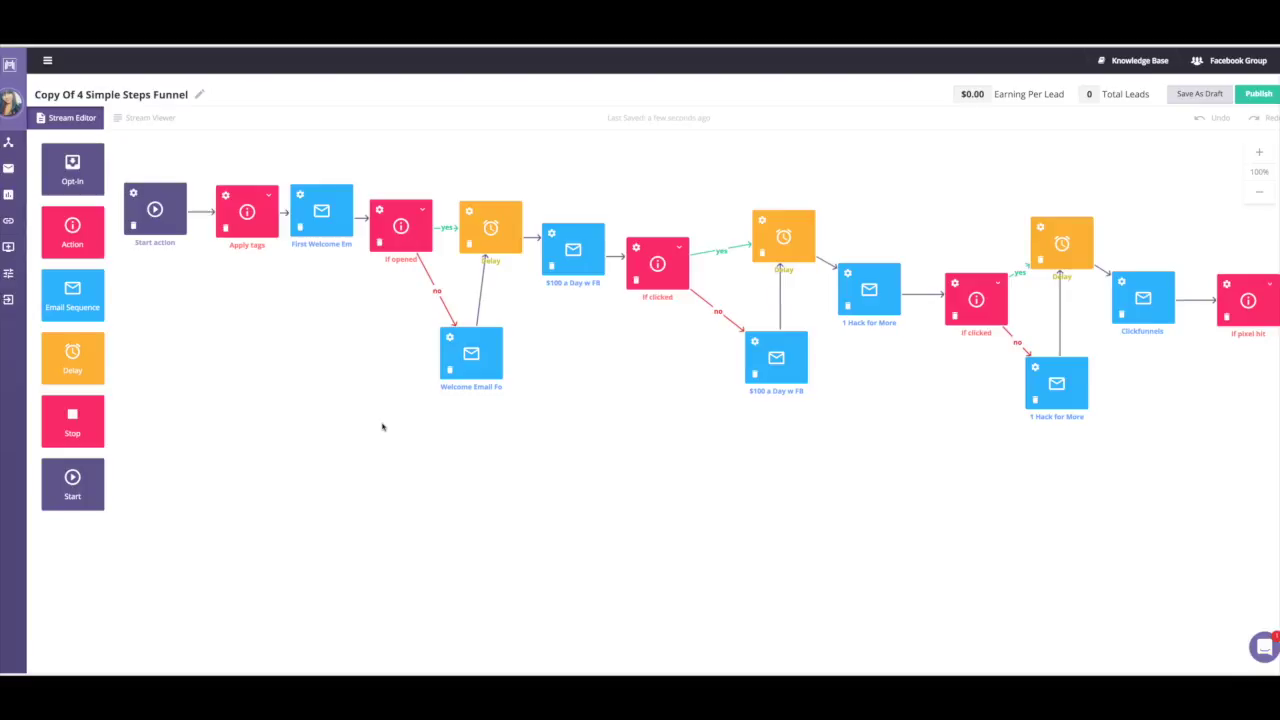
pyautogui.hscroll(-1, 382, 427)
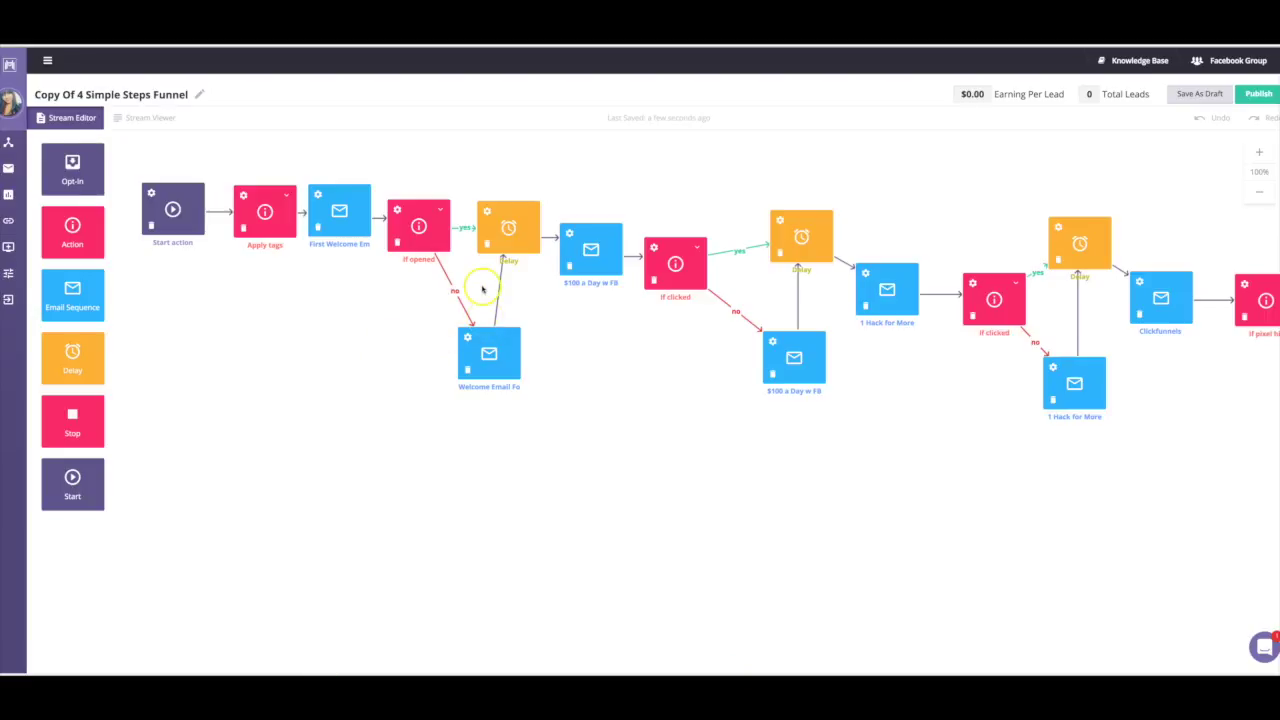
pyautogui.hscroll(5, 680, 315)
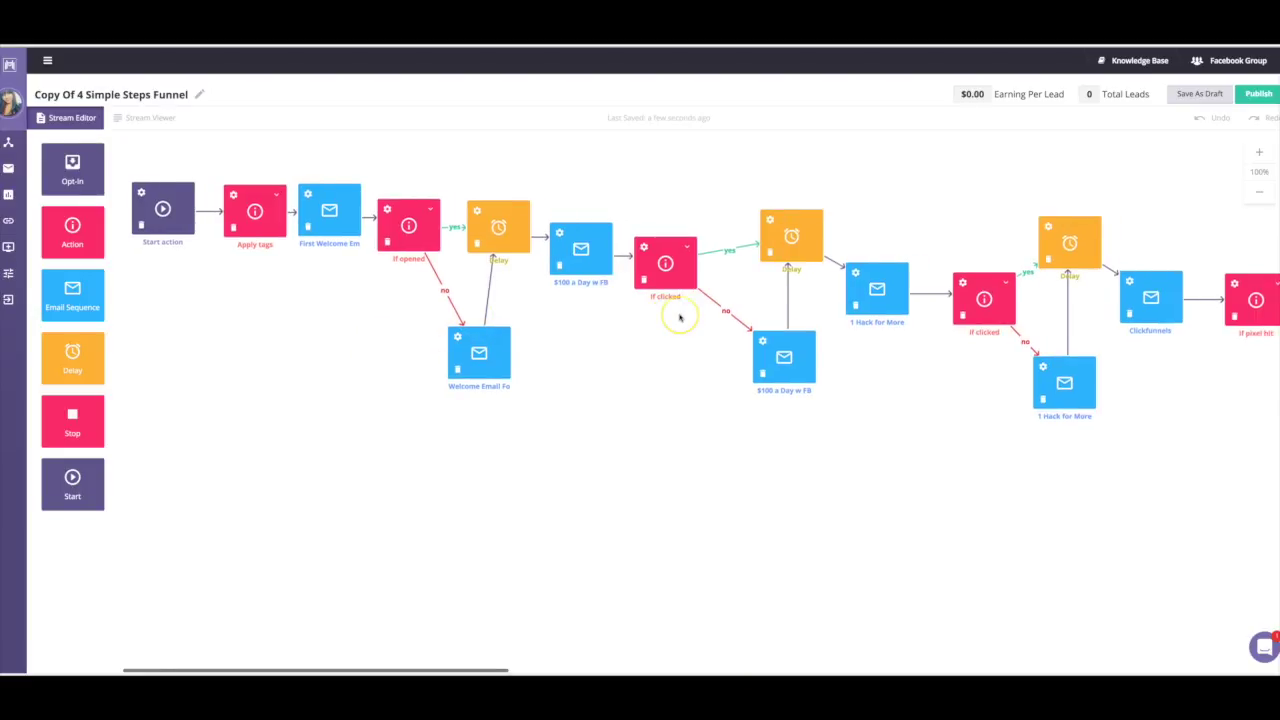
pyautogui.hscroll(1, 680, 318)
pyautogui.hscroll(-5, 680, 318)
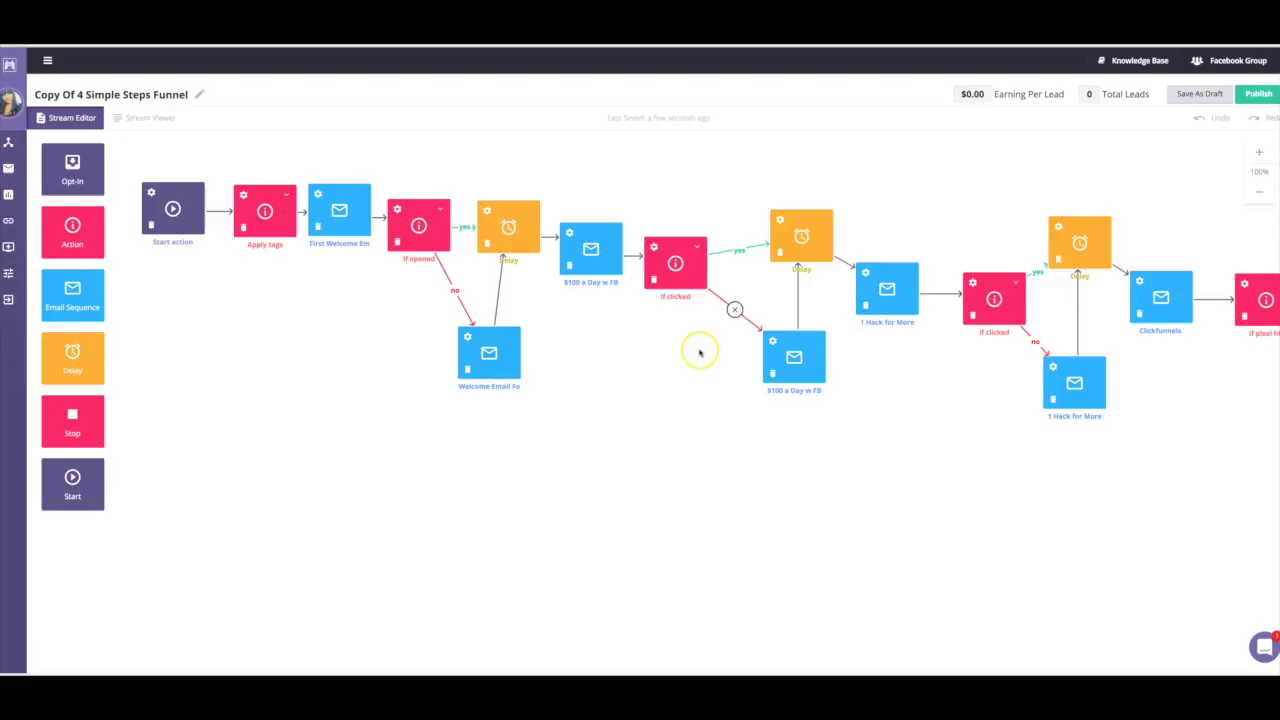
pyautogui.hscroll(4, 700, 352)
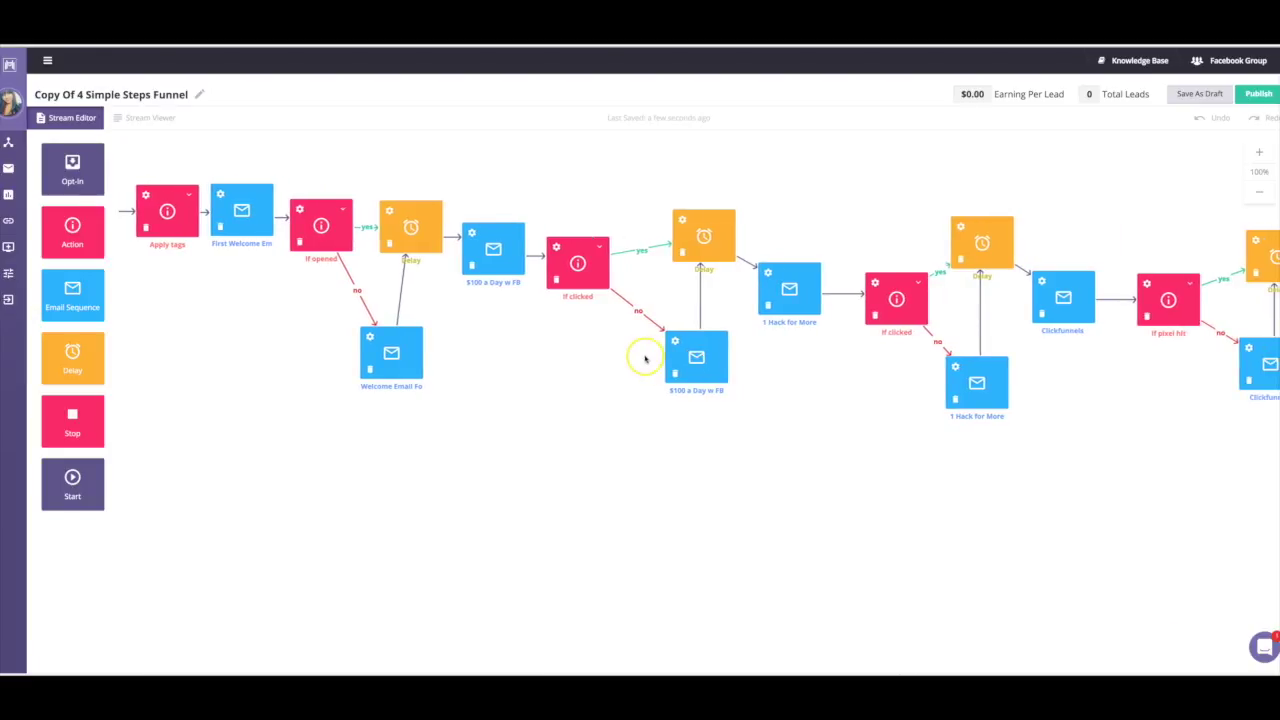
pyautogui.hscroll(10, 819, 356)
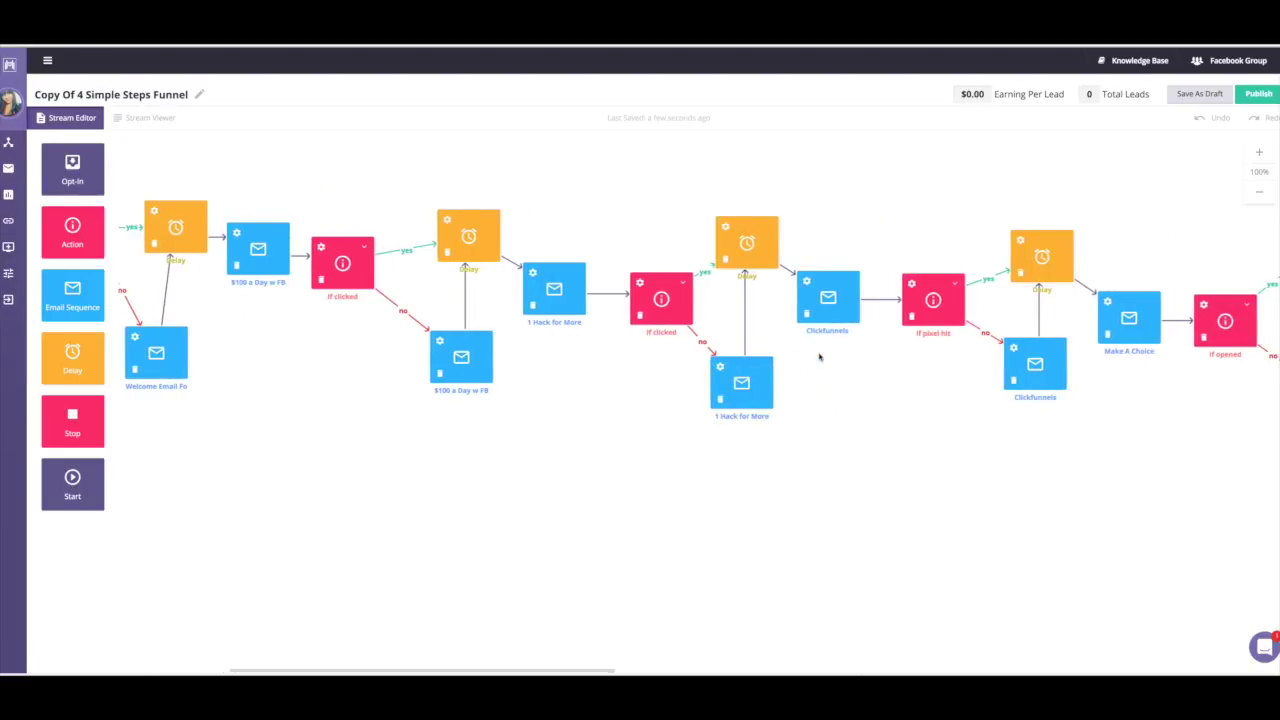
pyautogui.hscroll(-14, 819, 356)
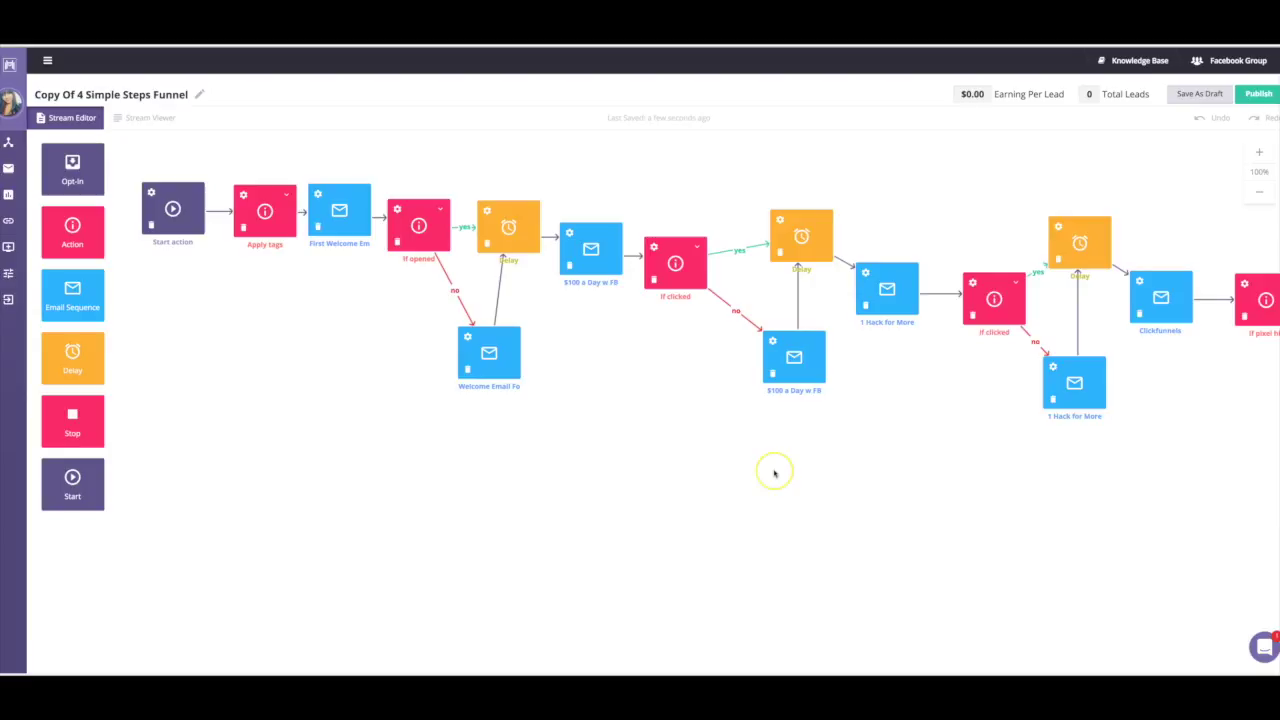
pyautogui.hscroll(10, 774, 473)
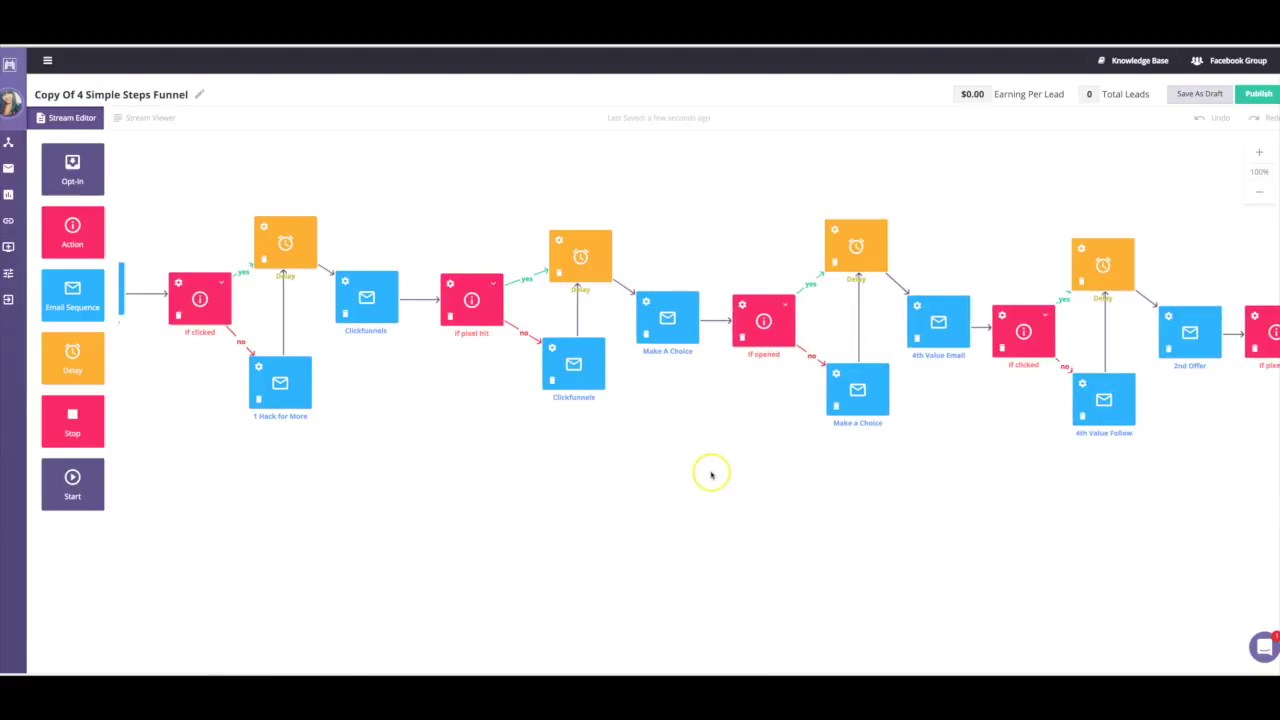
pyautogui.hscroll(-10, 899, 485)
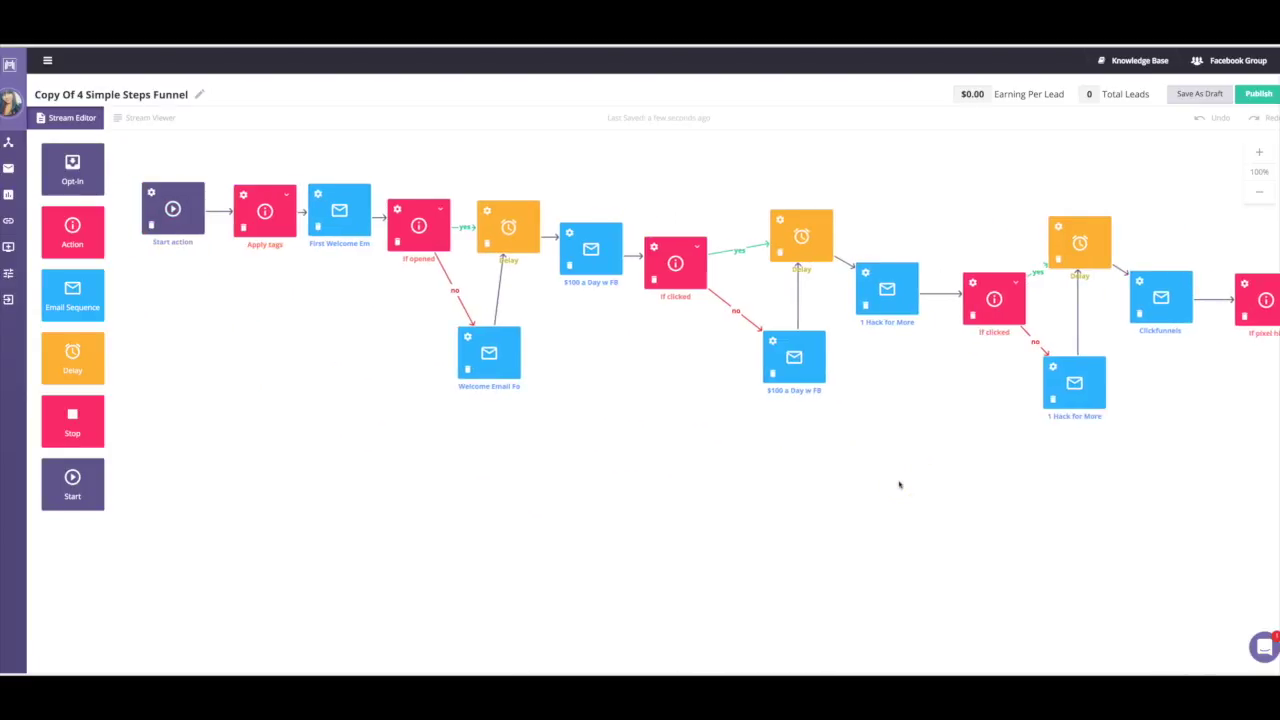